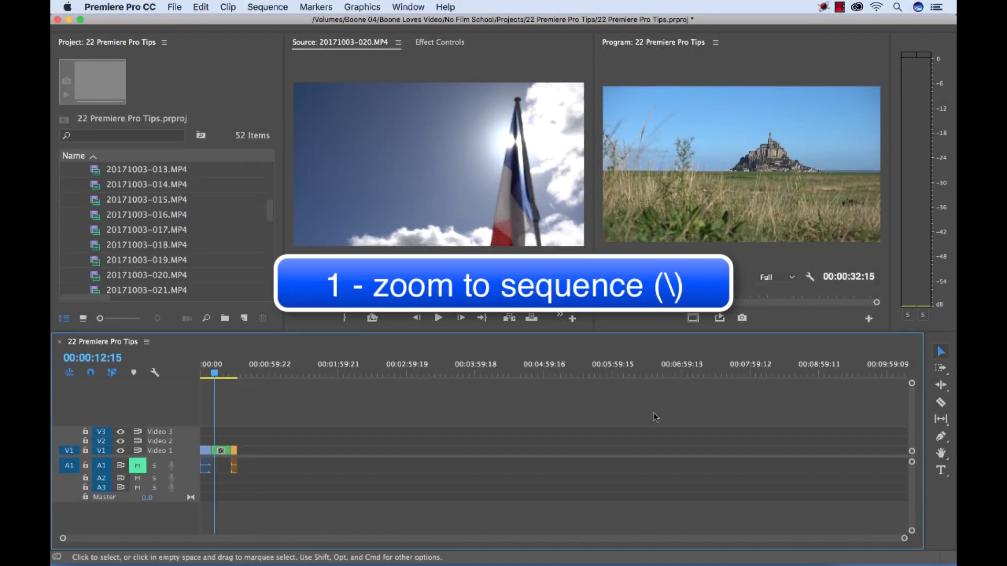
# - Fit the sequence to the timeline, zoom far out and in with - and =, then refit it
pyautogui.press('\\')
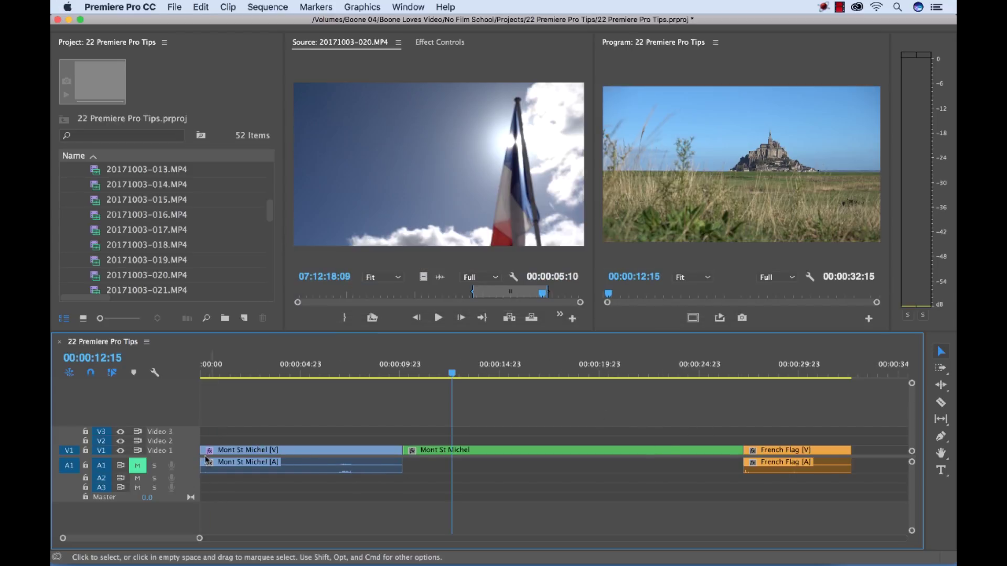
pyautogui.press('-')
pyautogui.press('-')
pyautogui.press('-')
pyautogui.press('-')
pyautogui.press('-')
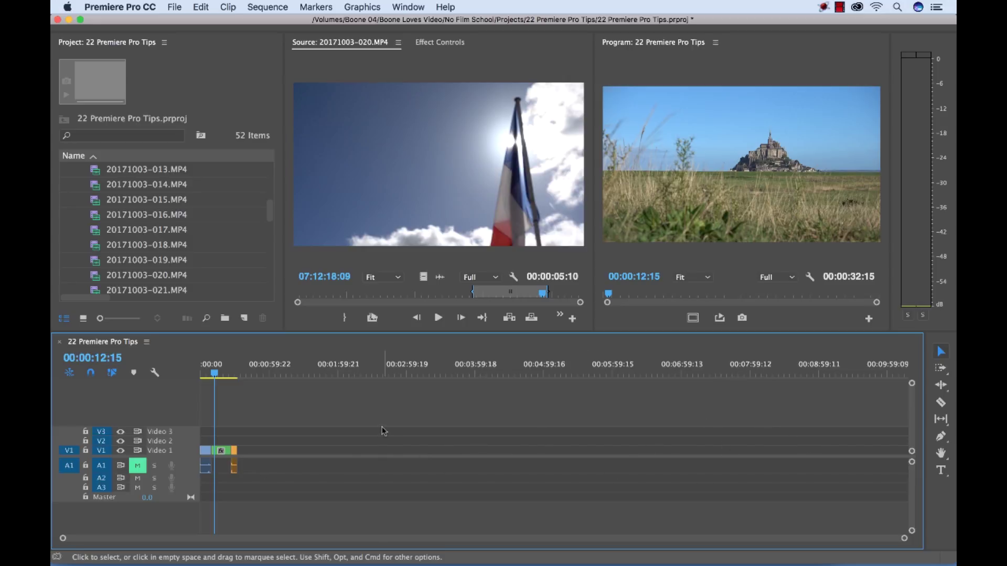
pyautogui.press('\\')
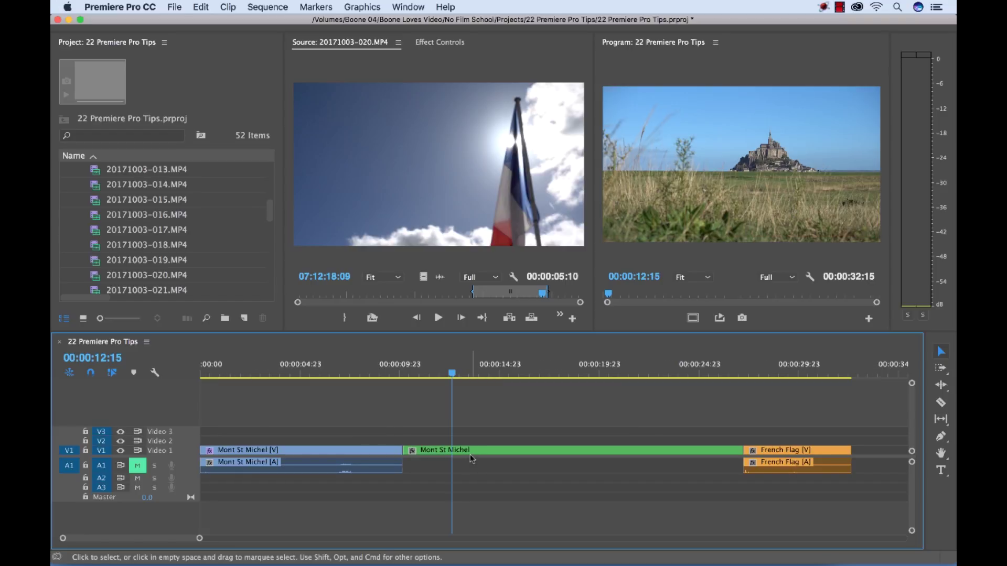
pyautogui.press('=')
pyautogui.press('=')
pyautogui.press('=')
pyautogui.press('=')
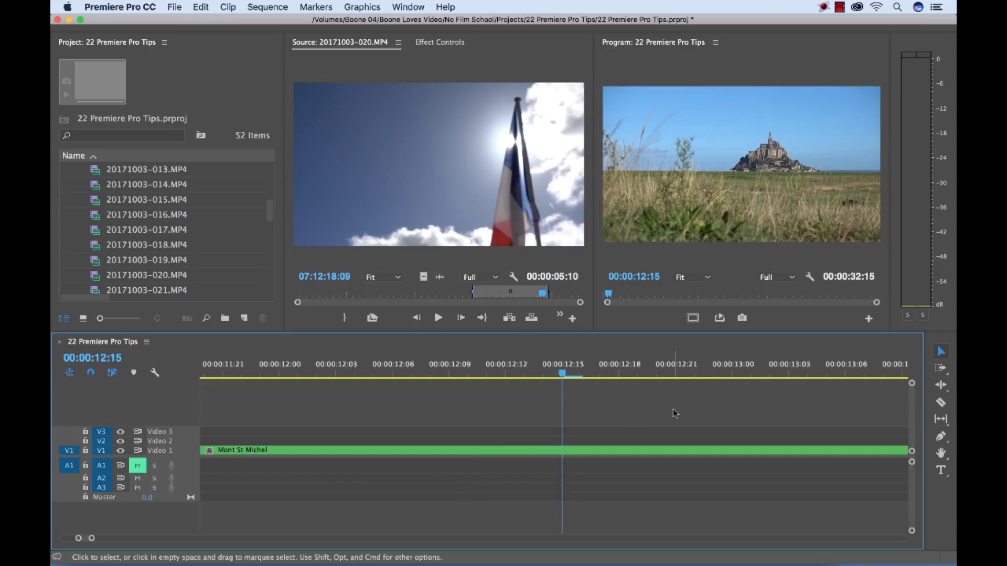
pyautogui.press('\\')
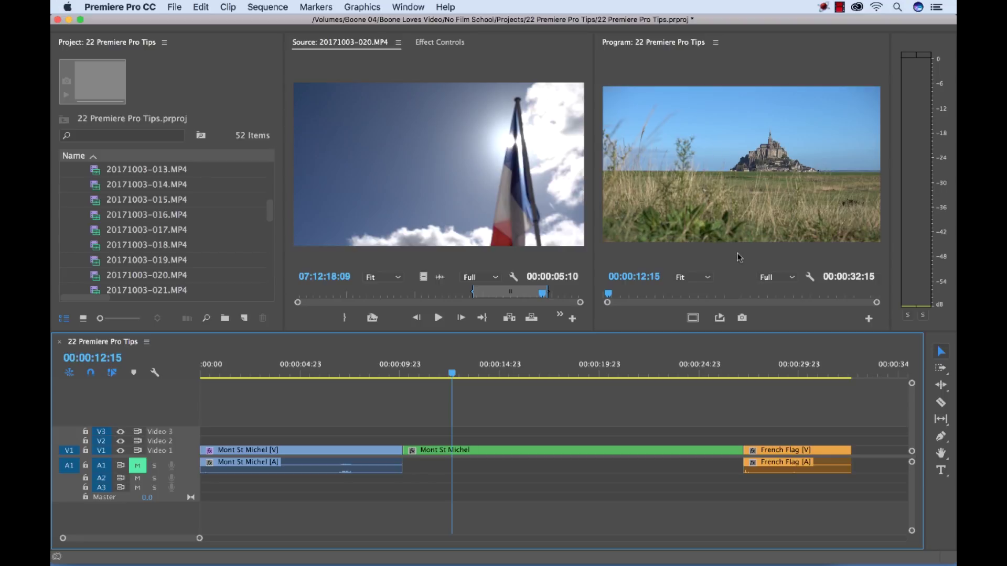
pyautogui.press('`')
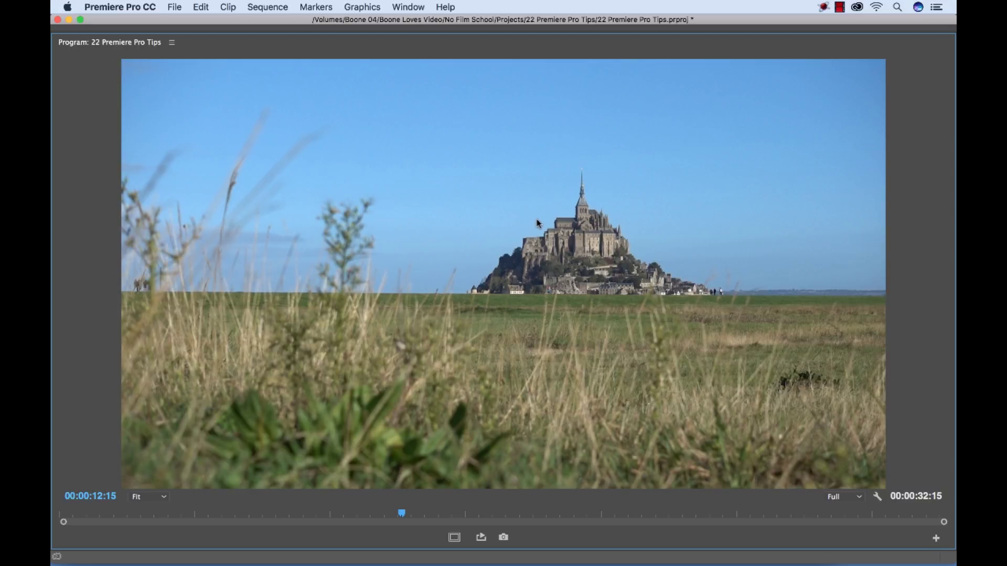
pyautogui.press('`')
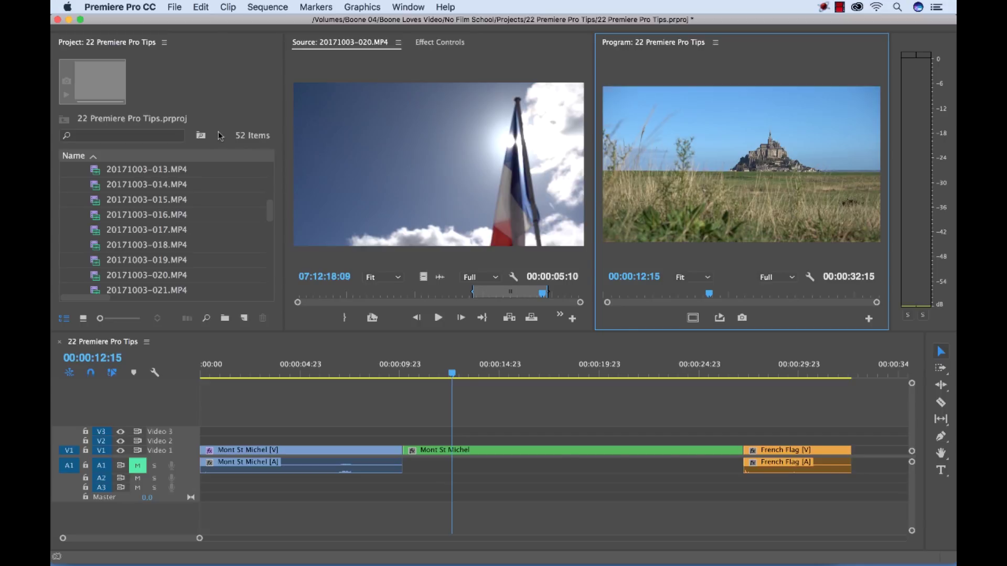
pyautogui.press('`')
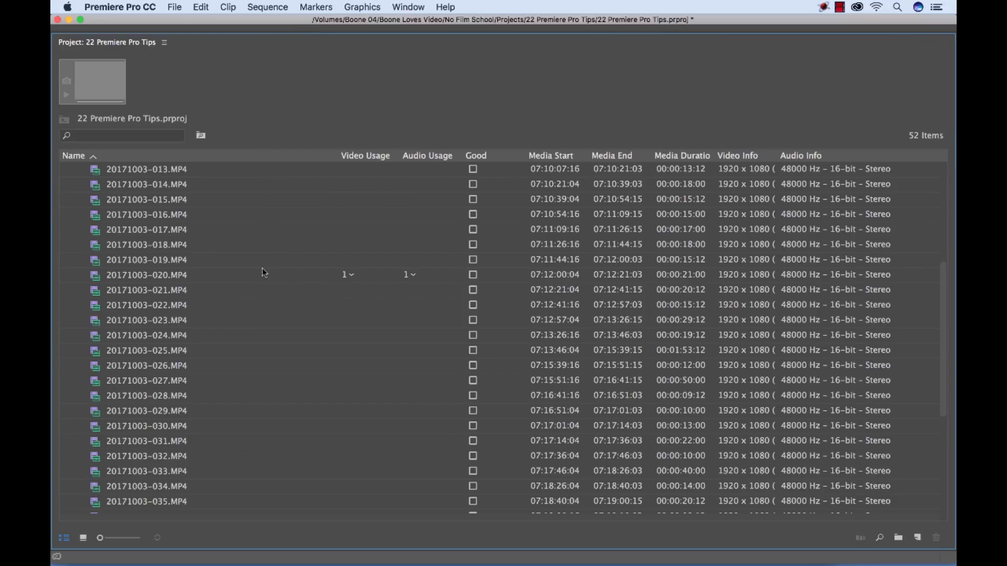
pyautogui.press('`')
pyautogui.press('`')
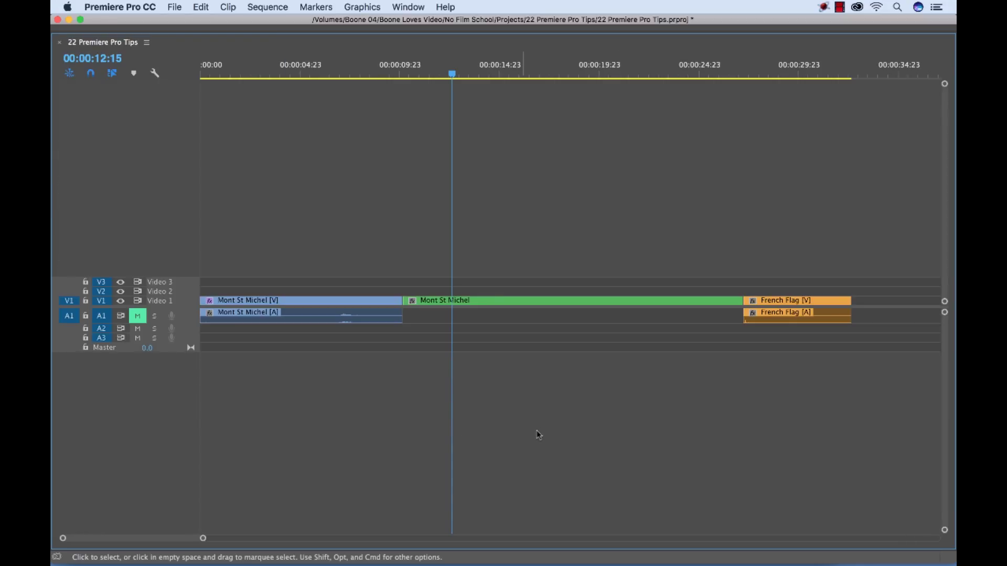
pyautogui.press('`')
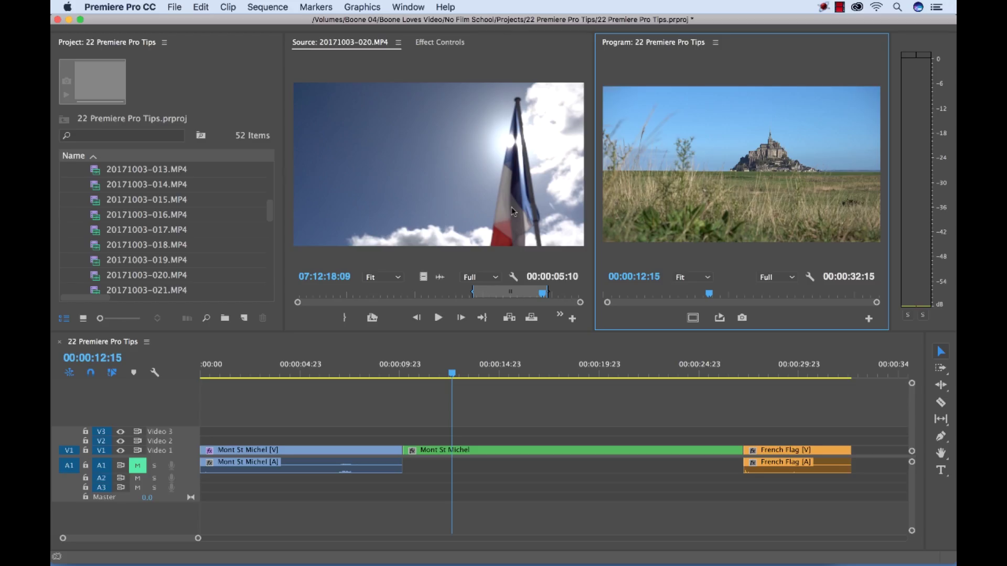
pyautogui.hotkey('ctrl', '`')
pyautogui.hotkey('ctrl', '`')
pyautogui.click(425, 200)
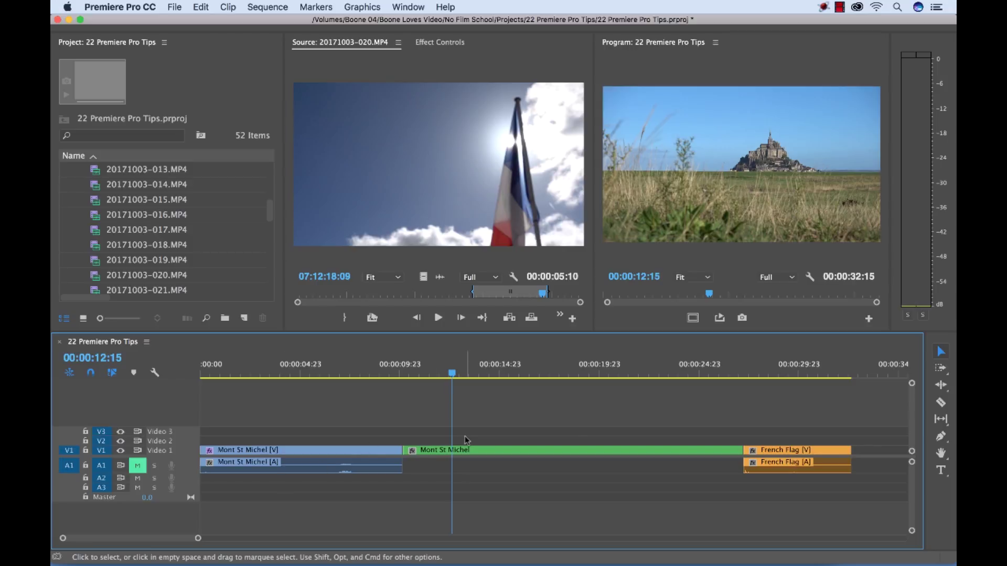
# - Step the playhead back to the sequence start, then forward to the French Flag clip at 00:00:27:05
pyautogui.press('Up')
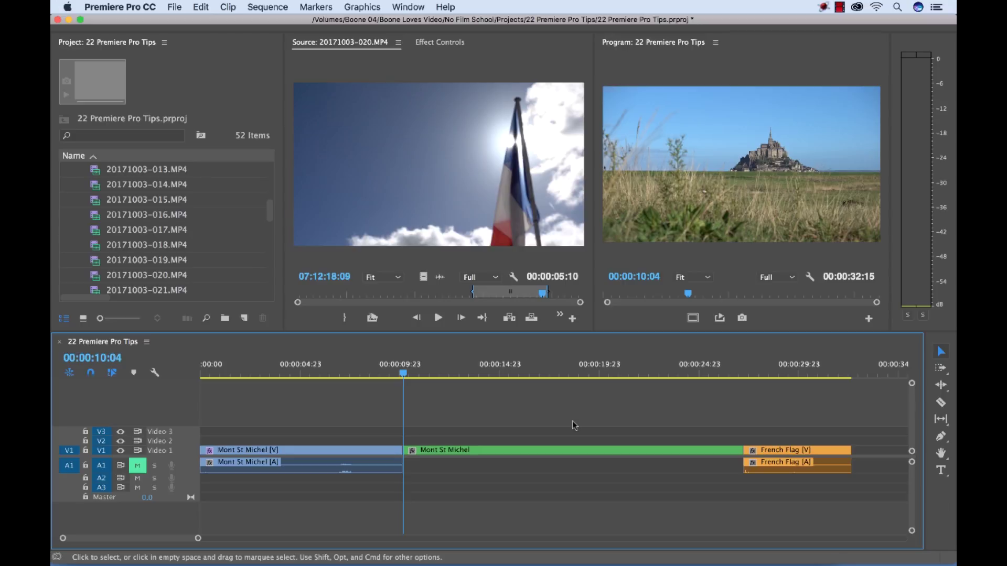
pyautogui.press('Up')
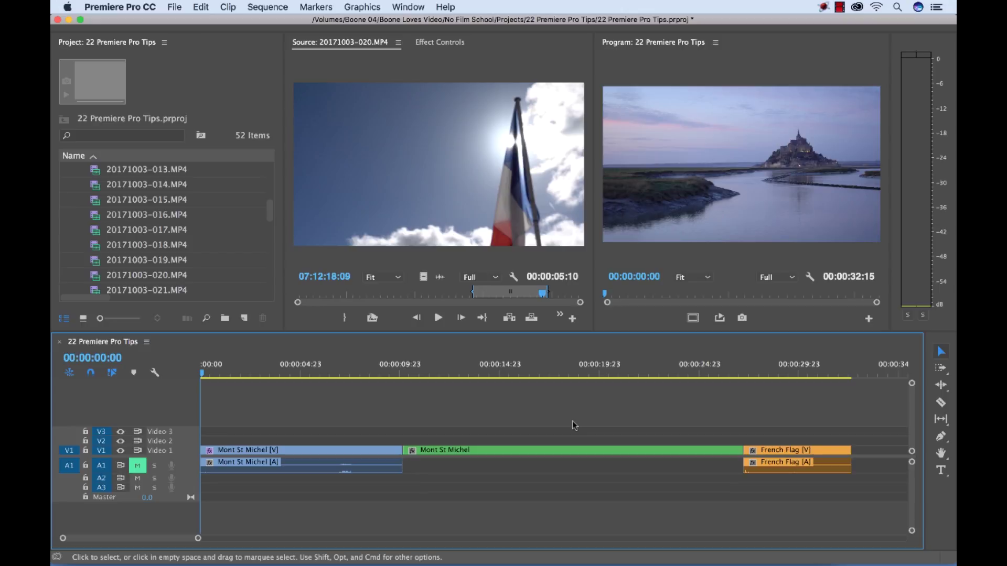
pyautogui.press('Down')
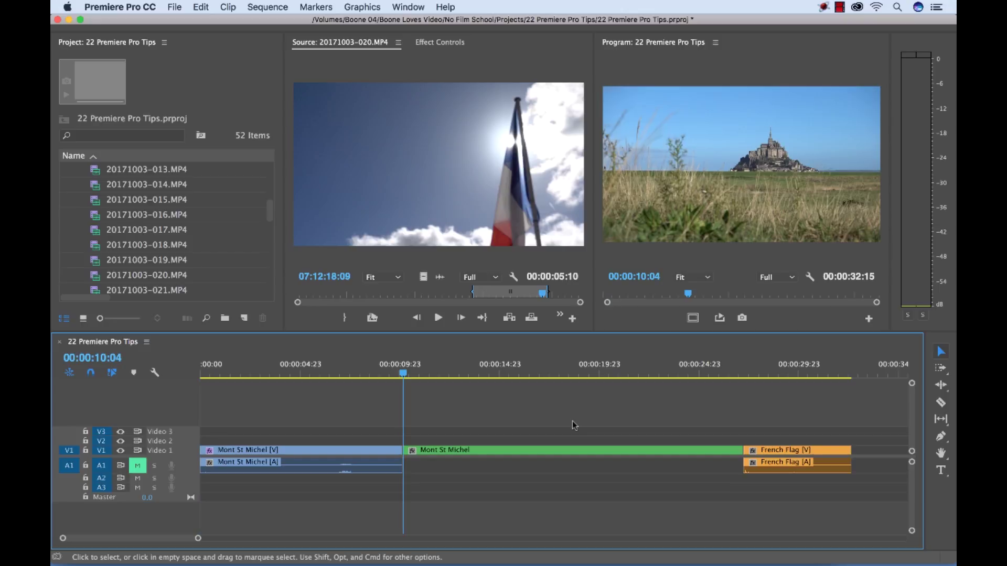
pyautogui.press('Down')
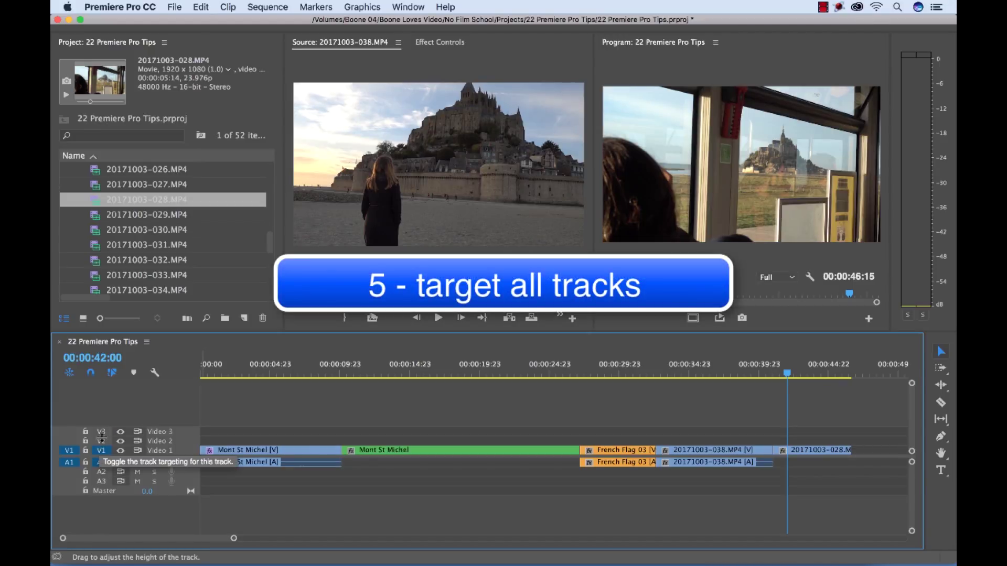
# - Target V2 and V3, toggle all video targets off and on, then target audio tracks A1–A3
pyautogui.click(100, 441)
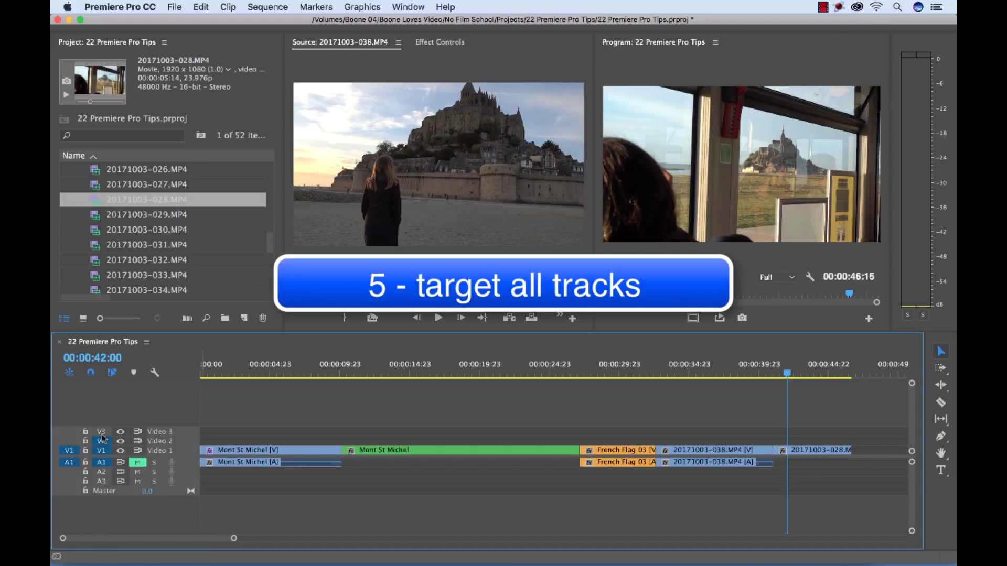
pyautogui.click(102, 432)
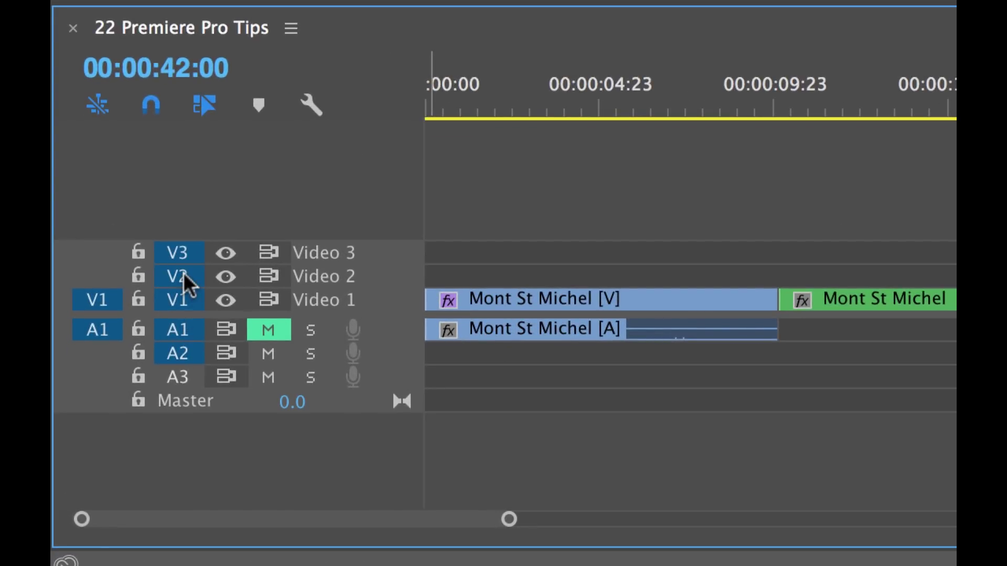
pyautogui.keyDown('shift'); pyautogui.click(184, 275); pyautogui.keyUp('shift')
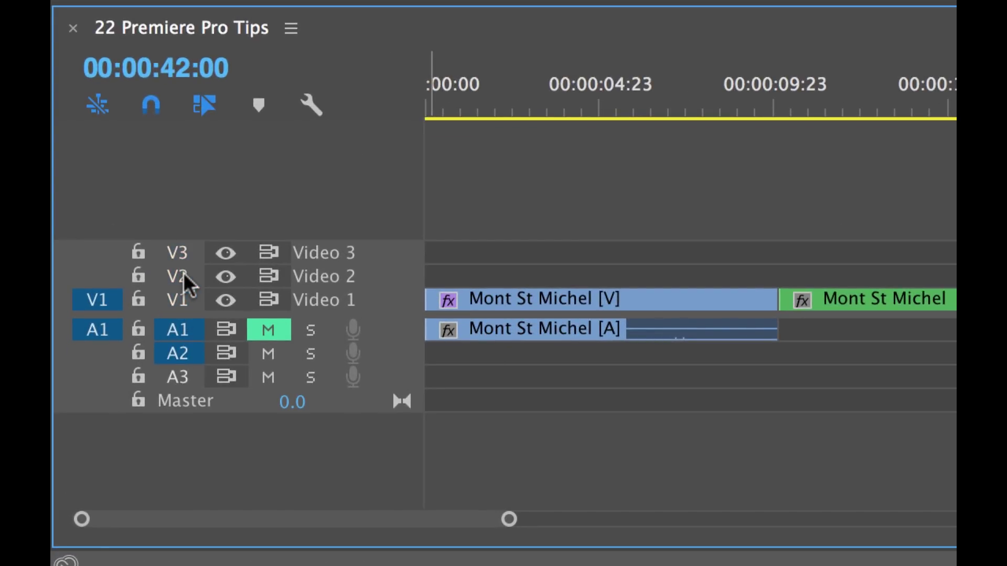
pyautogui.keyDown('shift'); pyautogui.click(184, 275); pyautogui.keyUp('shift')
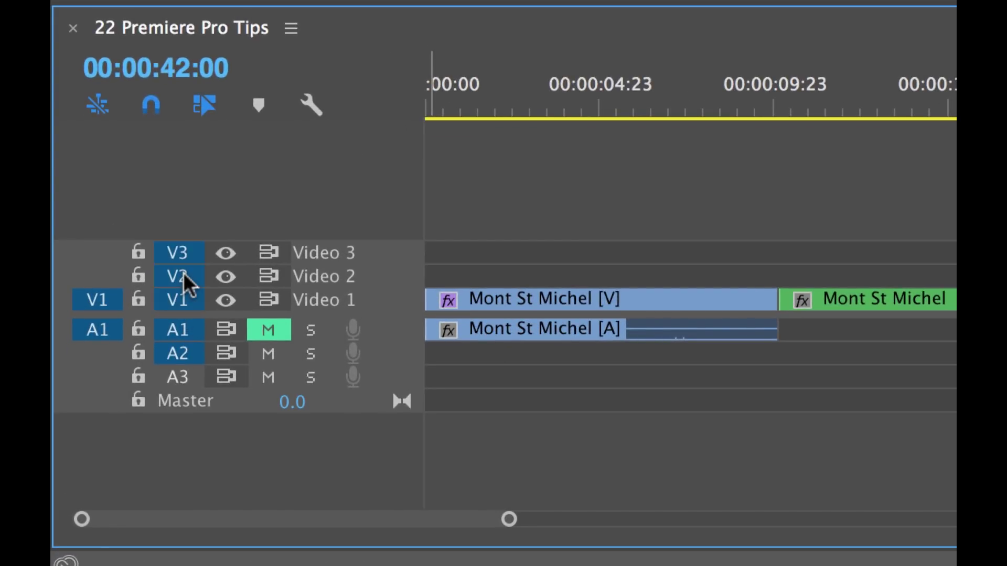
pyautogui.keyDown('shift'); pyautogui.click(182, 350); pyautogui.keyUp('shift')
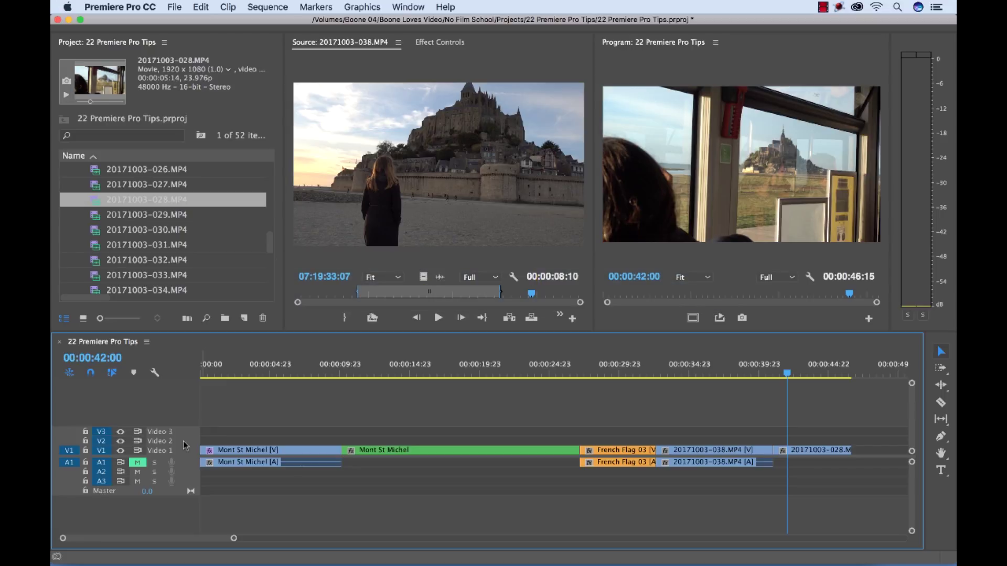
pyautogui.press('super+equal')
pyautogui.press('super+minus')
pyautogui.press('super+minus')
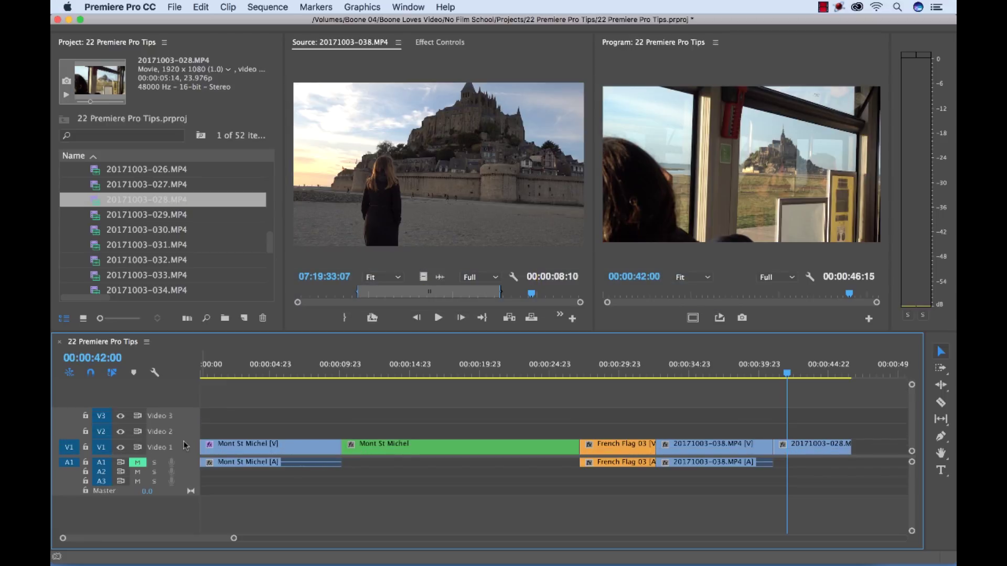
pyautogui.press('super+equal')
pyautogui.press('super+minus')
pyautogui.press('super+equal')
pyautogui.press('super+equal')
pyautogui.press('super+equal')
pyautogui.press('super+equal')
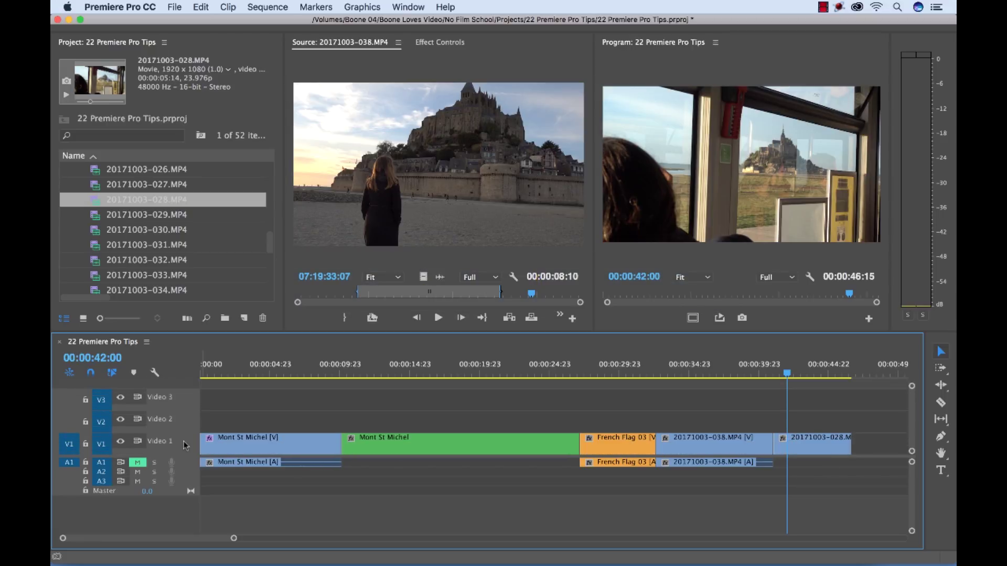
pyautogui.press('super+equal')
pyautogui.press('super+equal')
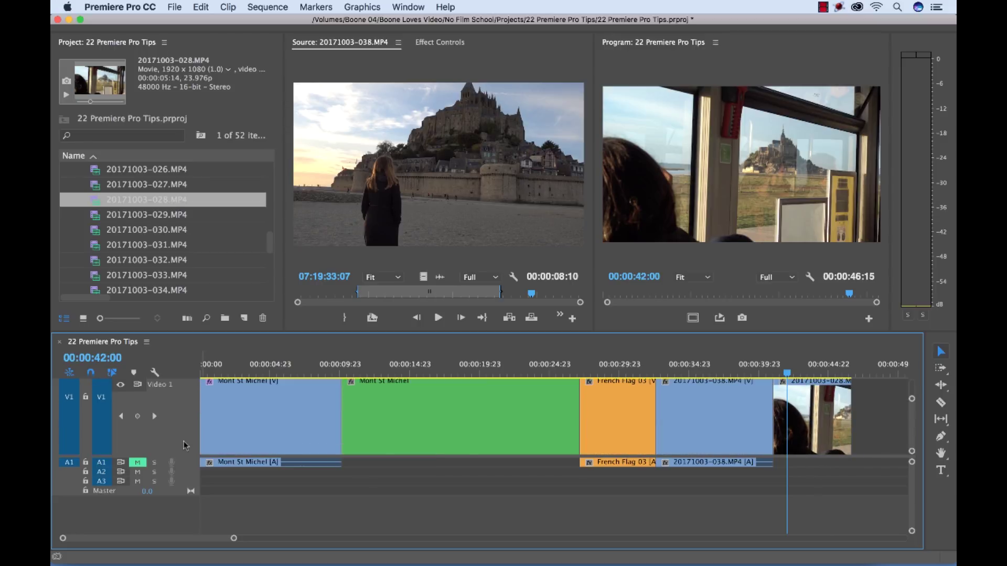
pyautogui.press('super+minus')
pyautogui.press('super+minus')
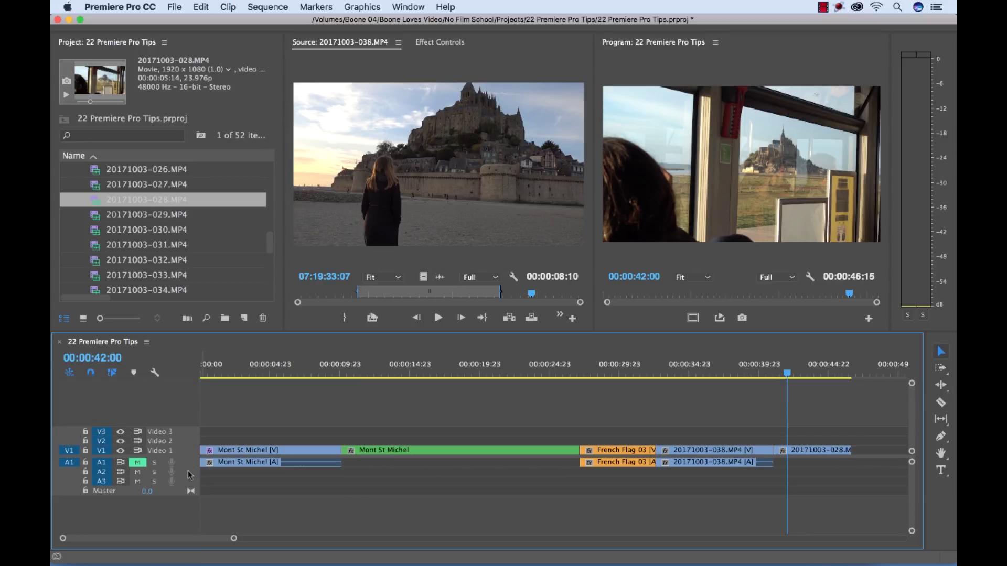
pyautogui.hotkey('alt', '=')
pyautogui.hotkey('alt', '=')
pyautogui.hotkey('alt', '=')
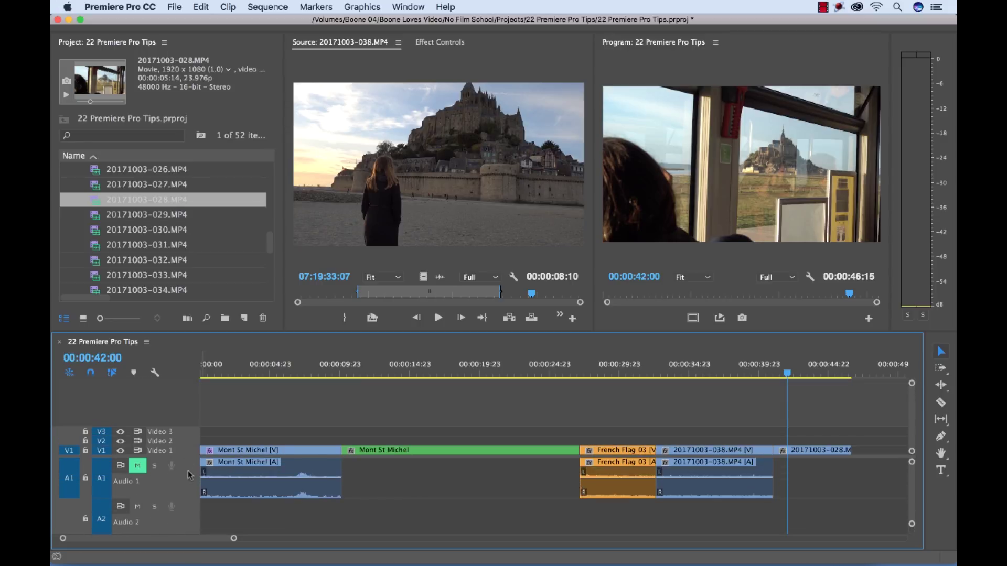
pyautogui.hotkey('alt', '-')
pyautogui.hotkey('alt', '-')
pyautogui.hotkey('alt', '=')
pyautogui.hotkey('alt', '=')
pyautogui.hotkey('alt', '-')
pyautogui.hotkey('alt', '-')
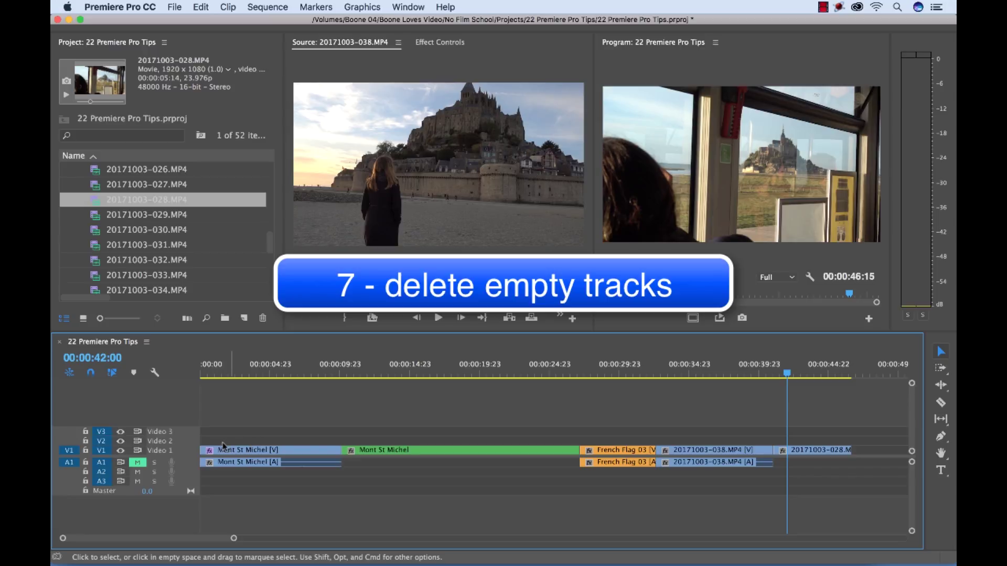
# - Delete all empty video and audio tracks, leaving only Video 1 and Audio 1
pyautogui.rightClick(187, 433)
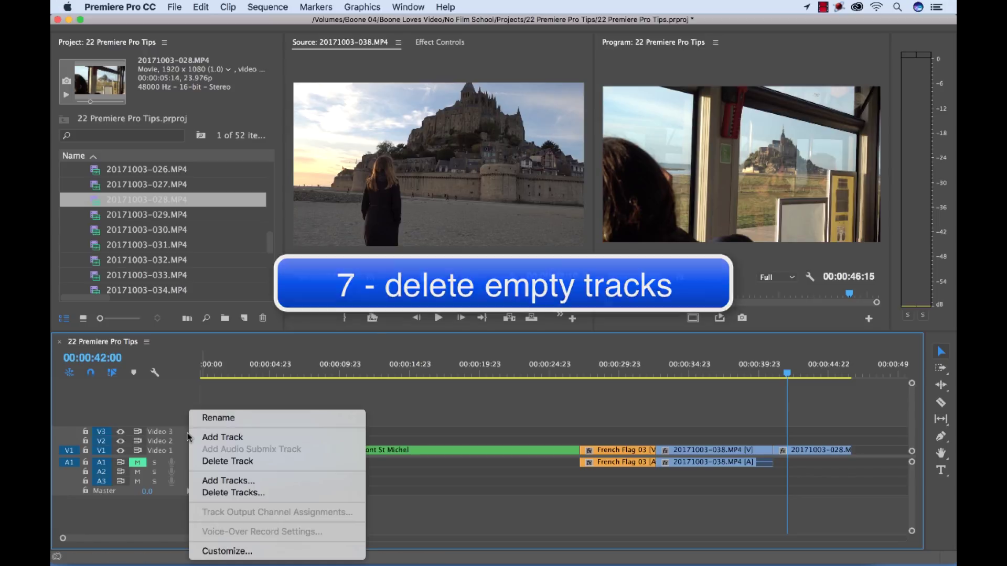
pyautogui.click(234, 494)
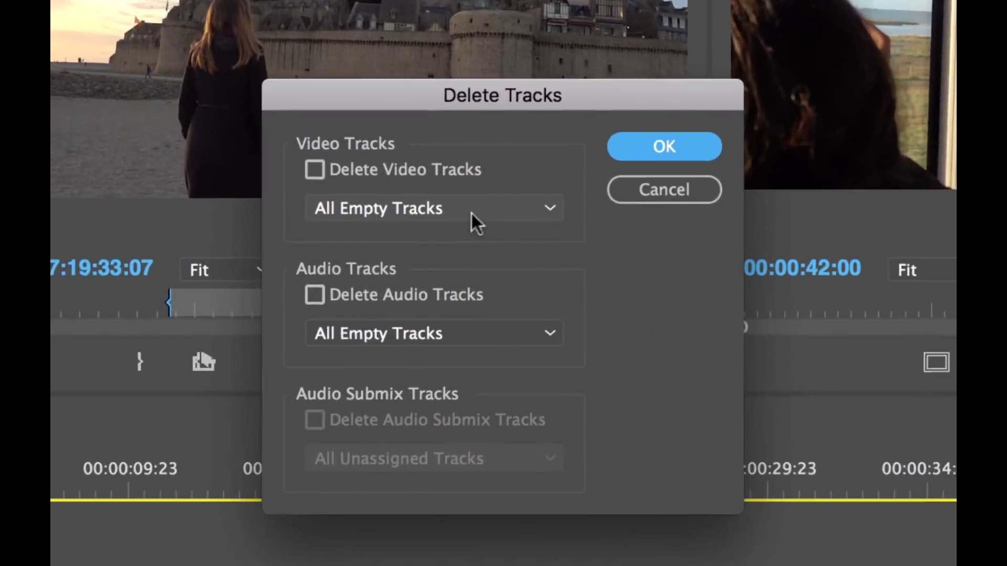
pyautogui.click(471, 210)
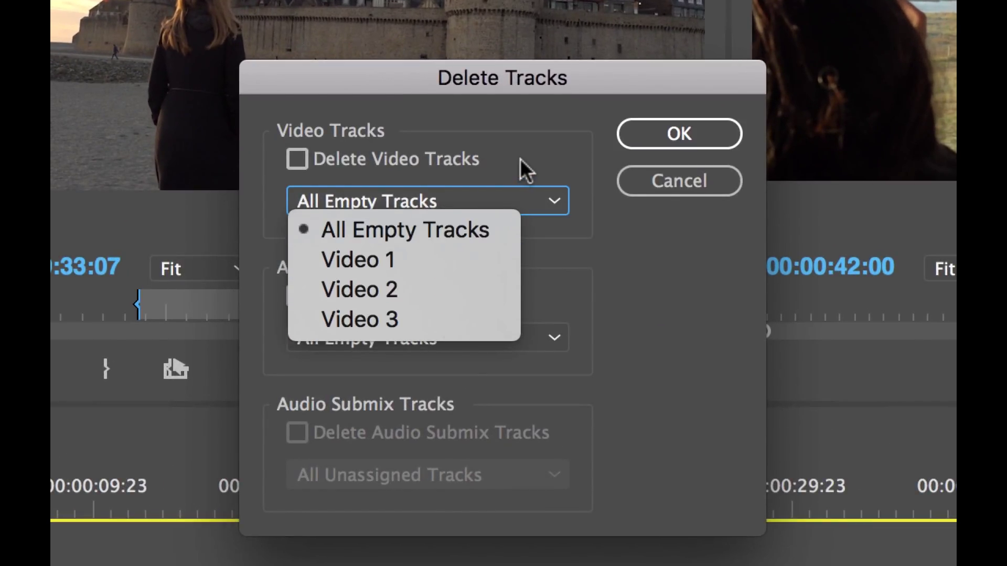
pyautogui.click(520, 158)
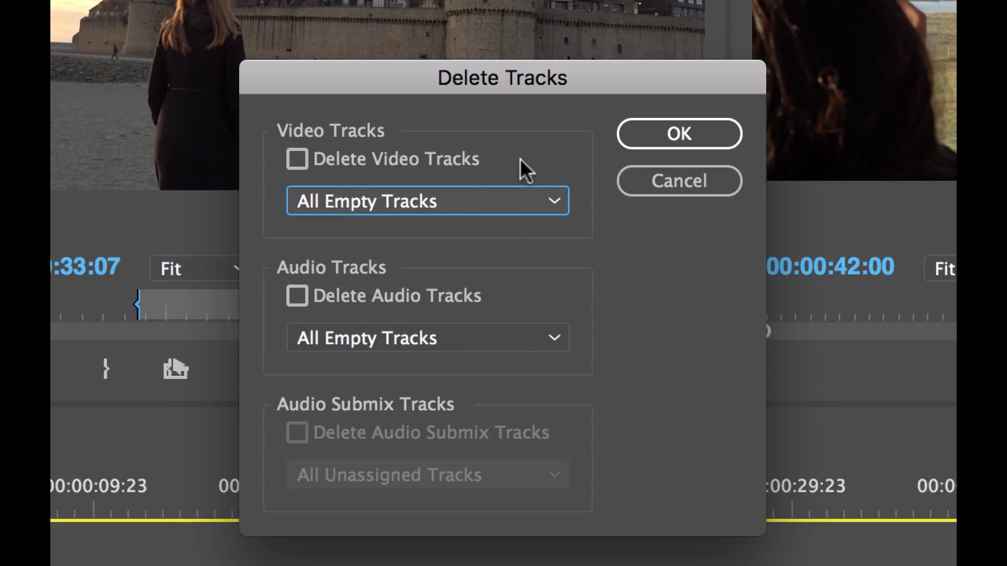
pyautogui.click(294, 156)
pyautogui.click(294, 298)
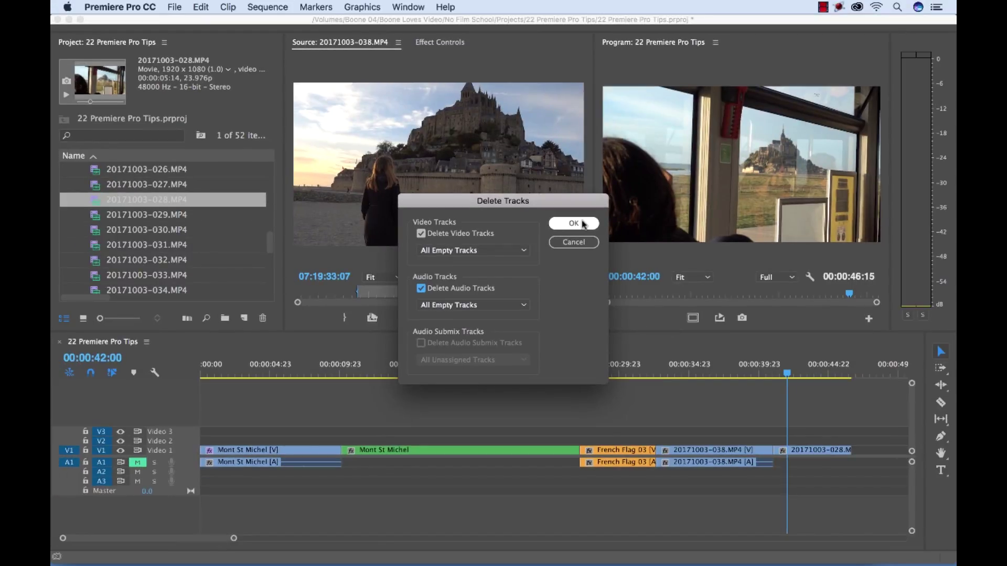
pyautogui.click(574, 224)
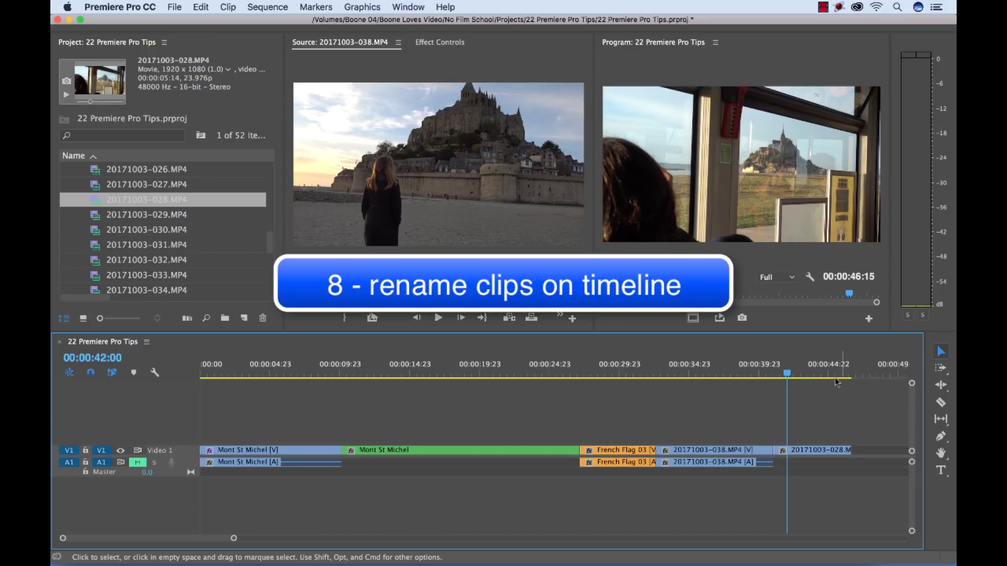
# - Rename the 20171003-028.MP4 clip at 00:00:44:06 on the timeline to 'Driving'
pyautogui.click(819, 367)
pyautogui.press('=')
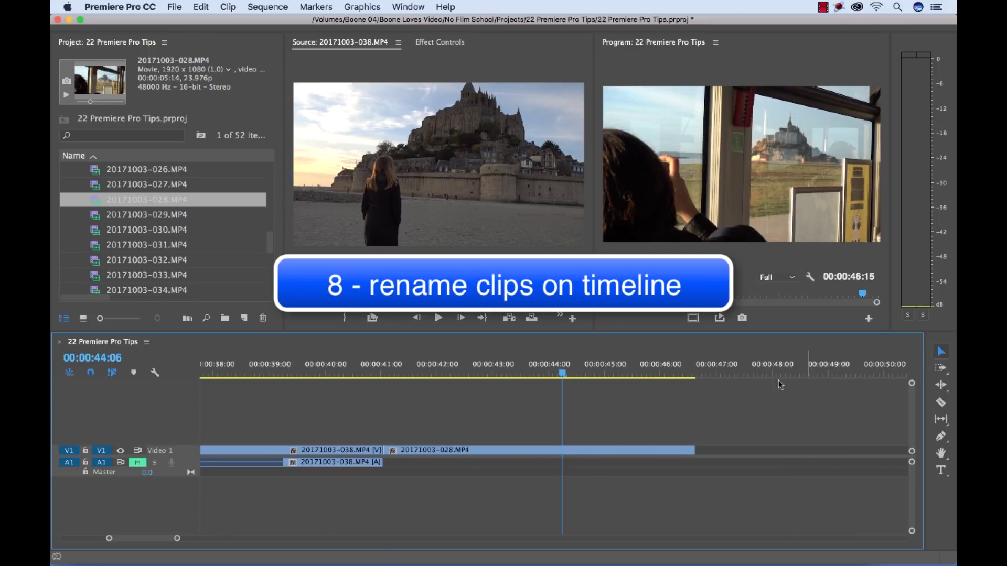
pyautogui.rightClick(475, 450)
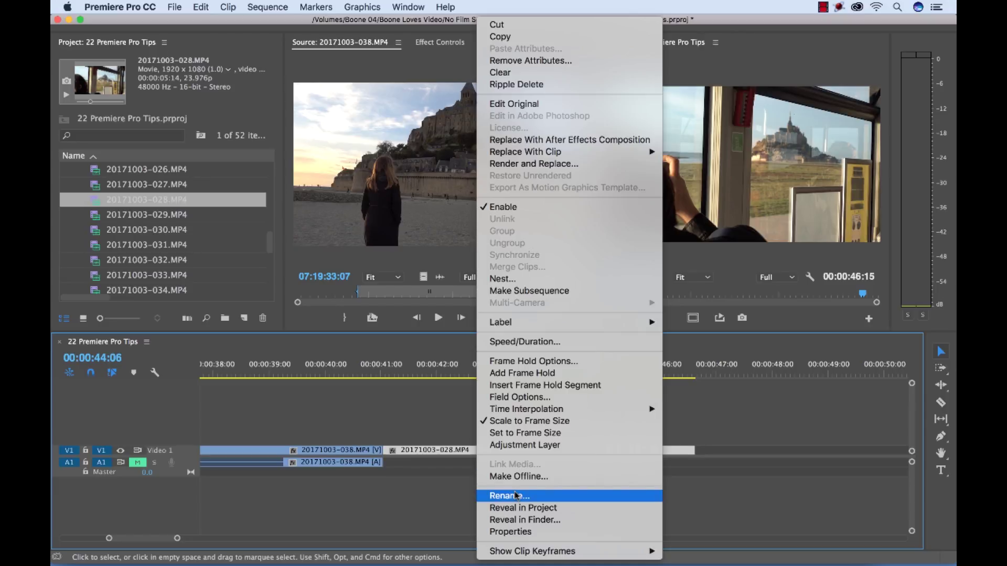
pyautogui.click(514, 495)
pyautogui.write('Dr')
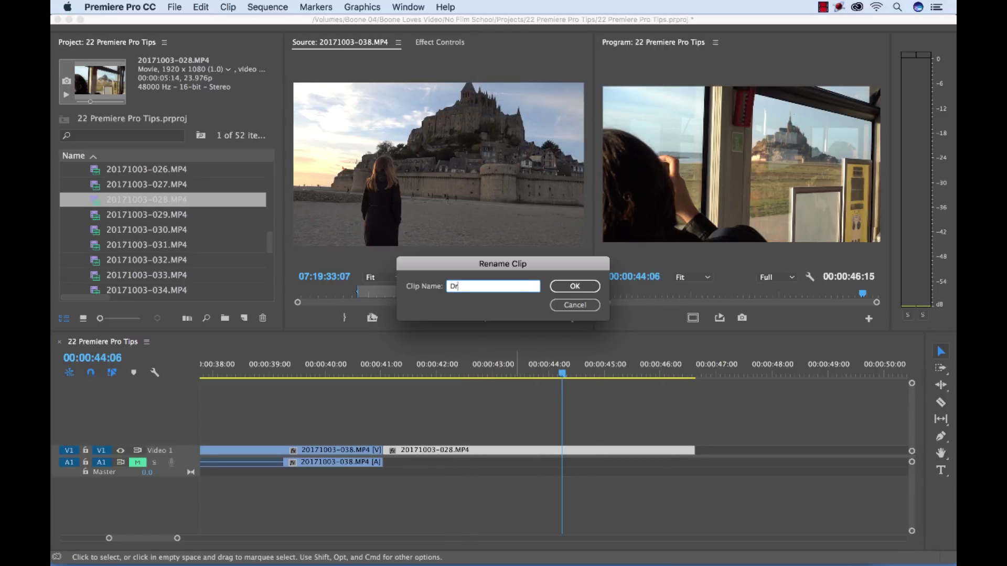
pyautogui.write('iving')
pyautogui.press('Return')
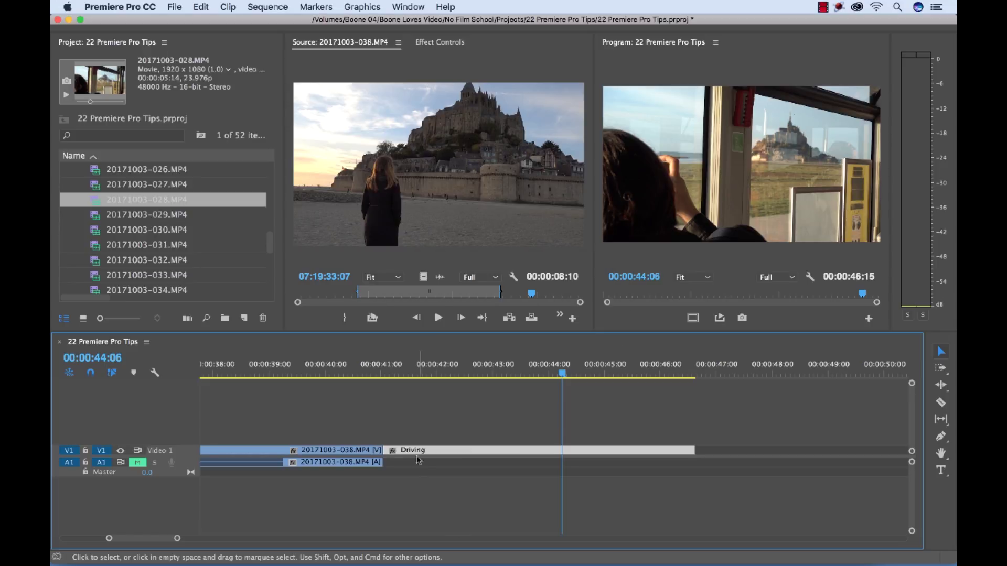
# - Reveal the Driving clip's source item in the Project panel
pyautogui.rightClick(436, 452)
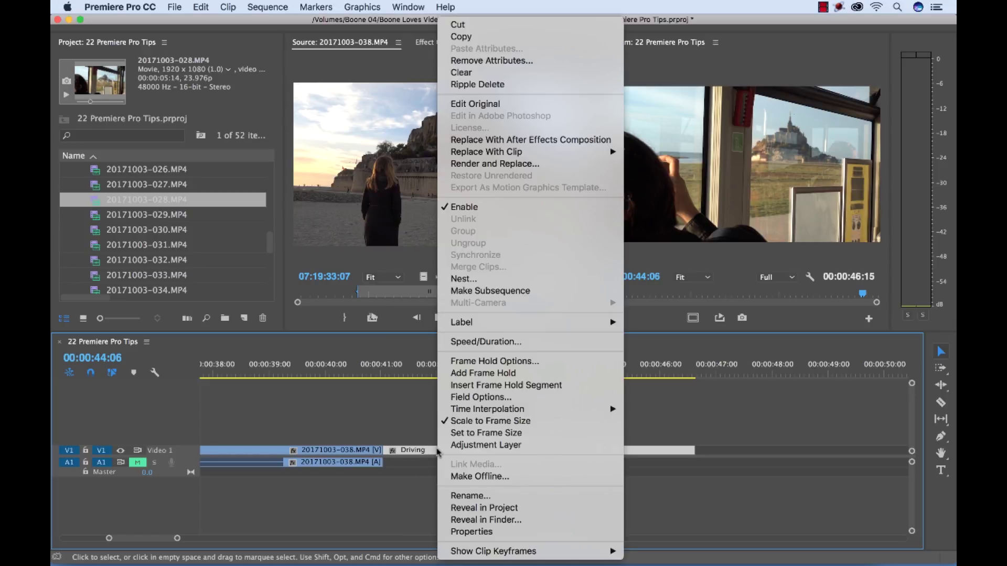
pyautogui.click(503, 507)
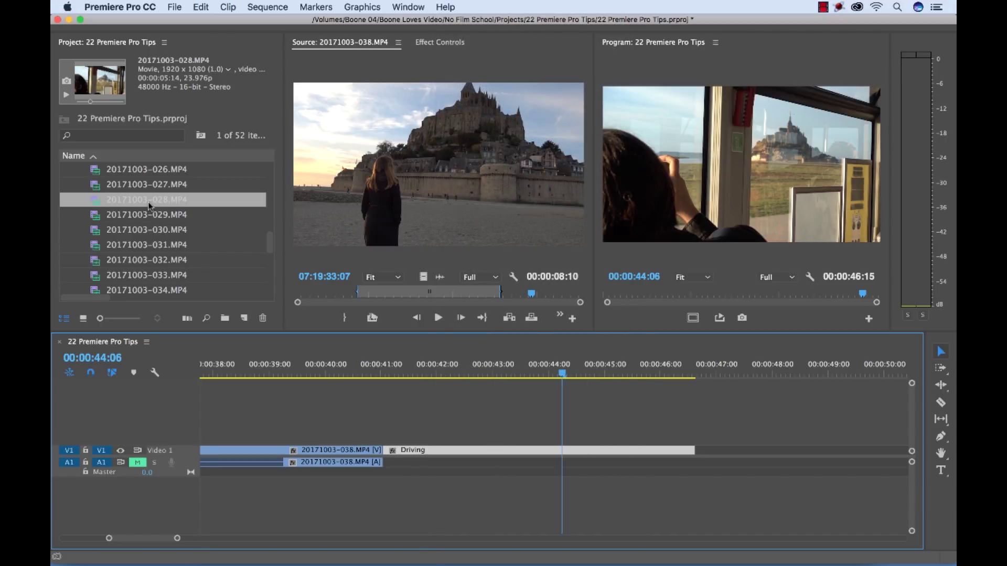
pyautogui.click(173, 201)
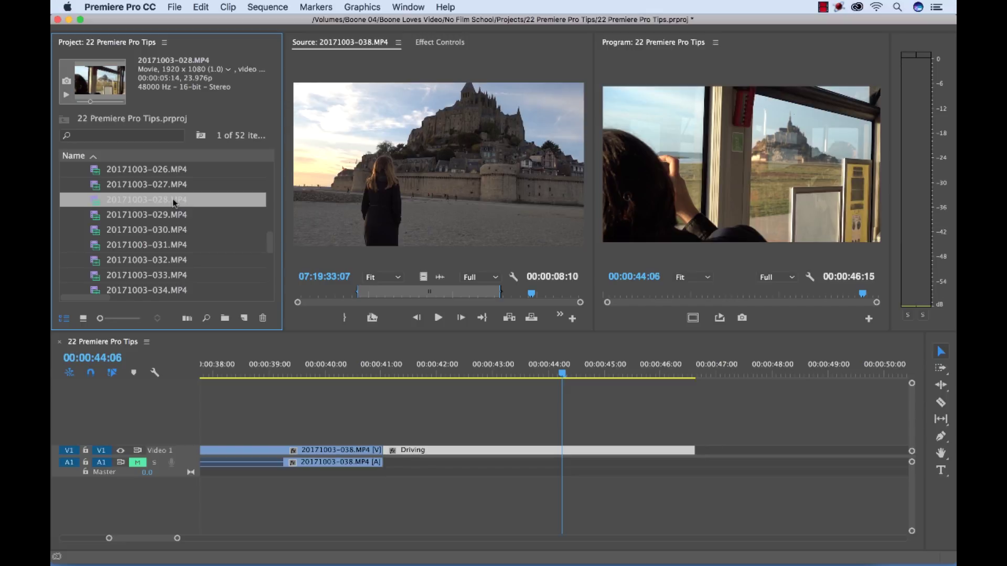
# - Maximize the Project panel and sort the clips by Media End, then by name
pyautogui.press('`')
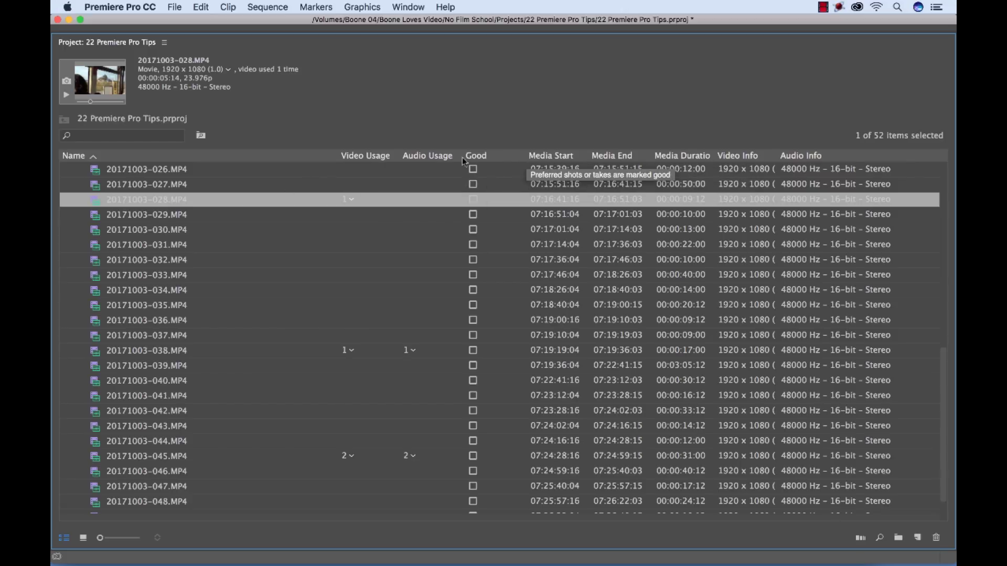
pyautogui.click(633, 156)
pyautogui.click(633, 157)
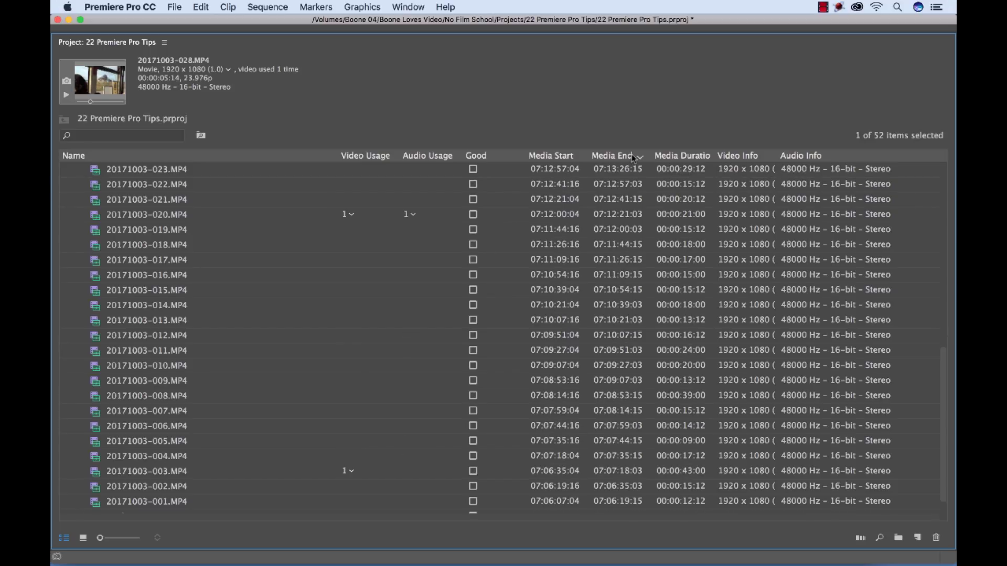
pyautogui.click(138, 156)
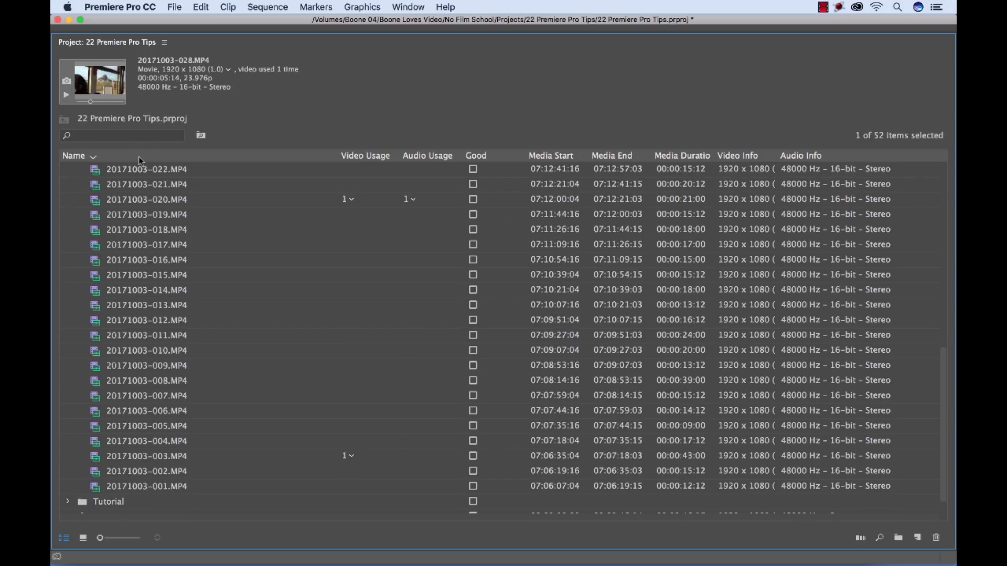
# - Review the Premiere Pro Project Metadata properties in Metadata Display and confirm the column settings
pyautogui.rightClick(350, 160)
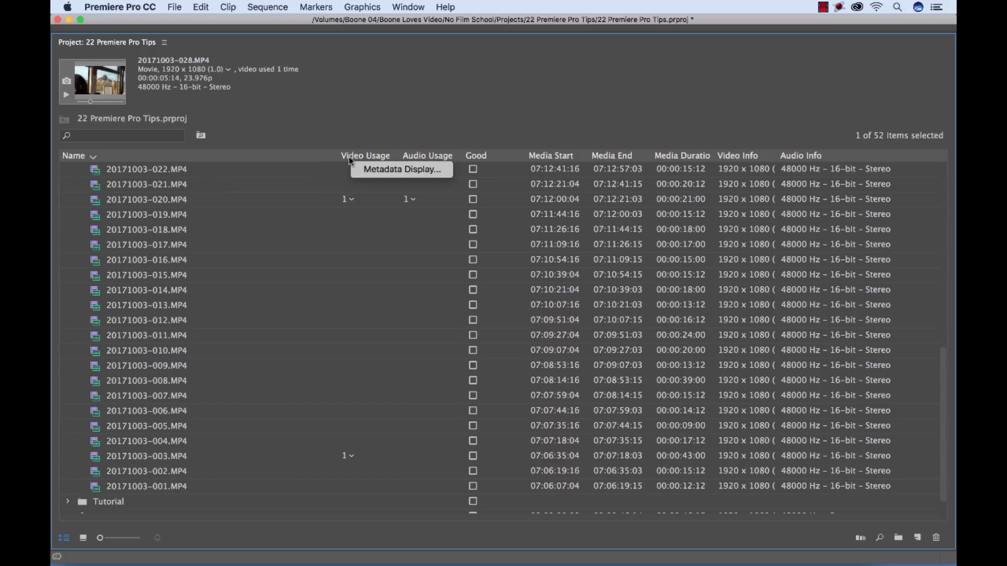
pyautogui.click(391, 170)
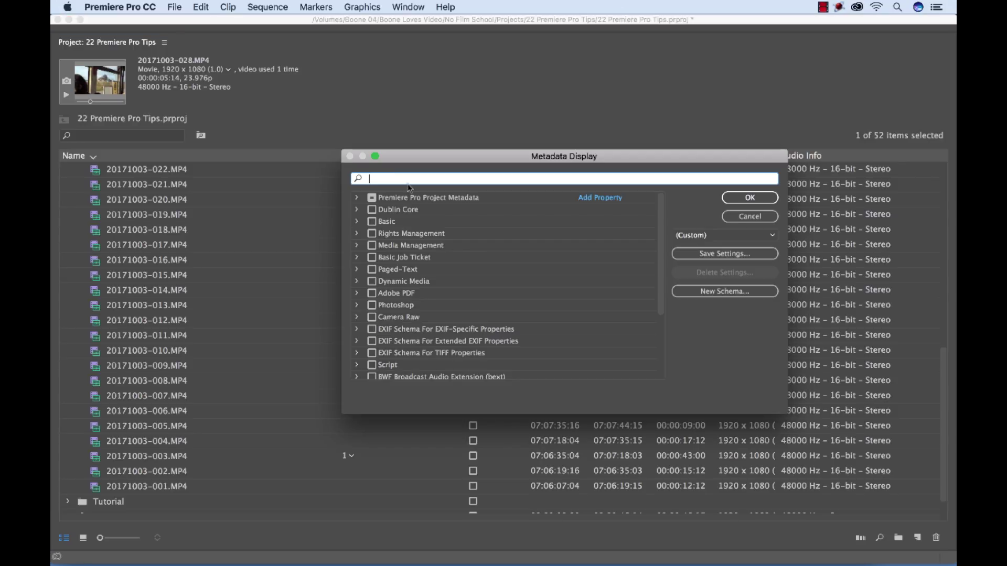
pyautogui.click(357, 199)
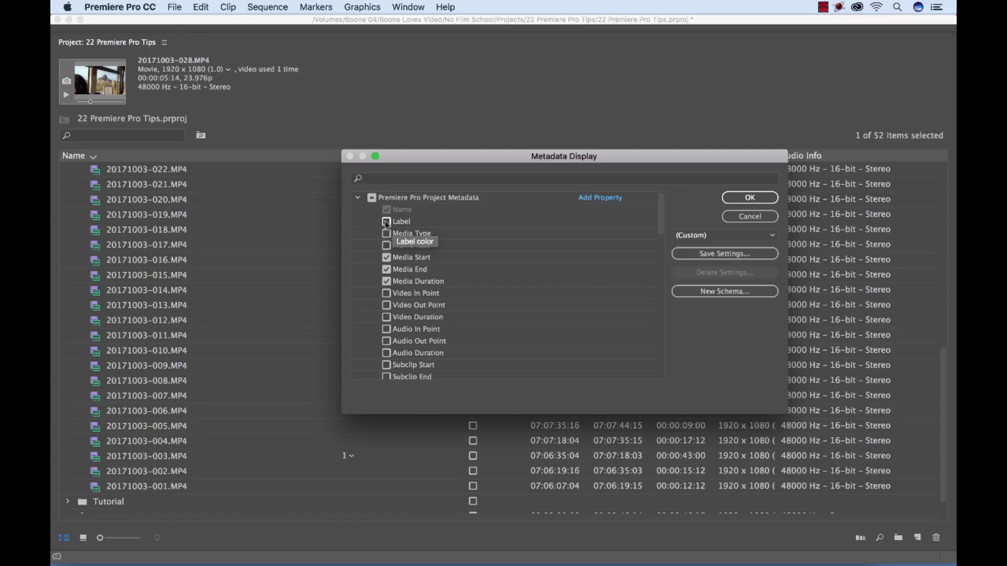
pyautogui.scroll(-1, 429, 341)
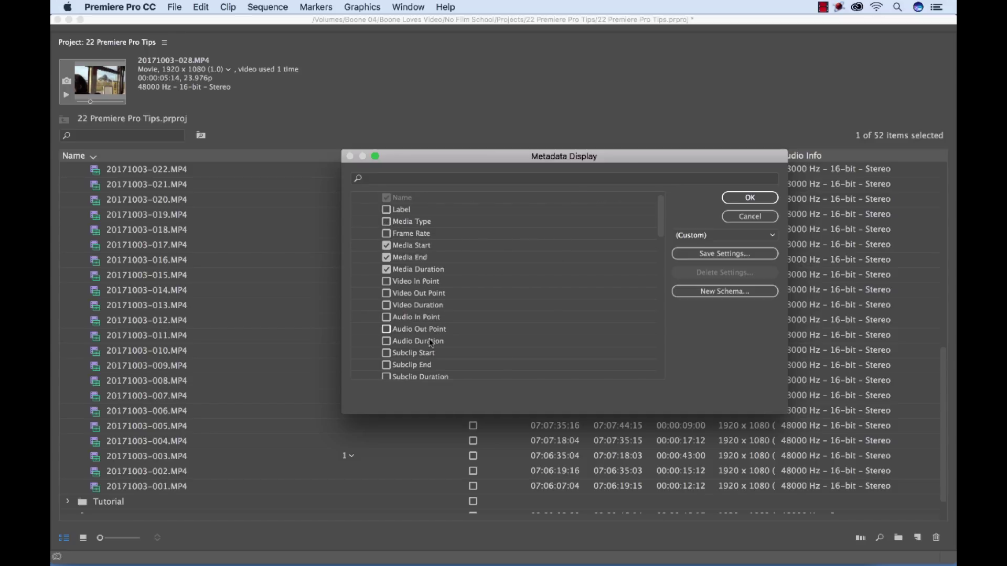
pyautogui.scroll(1, 520, 322)
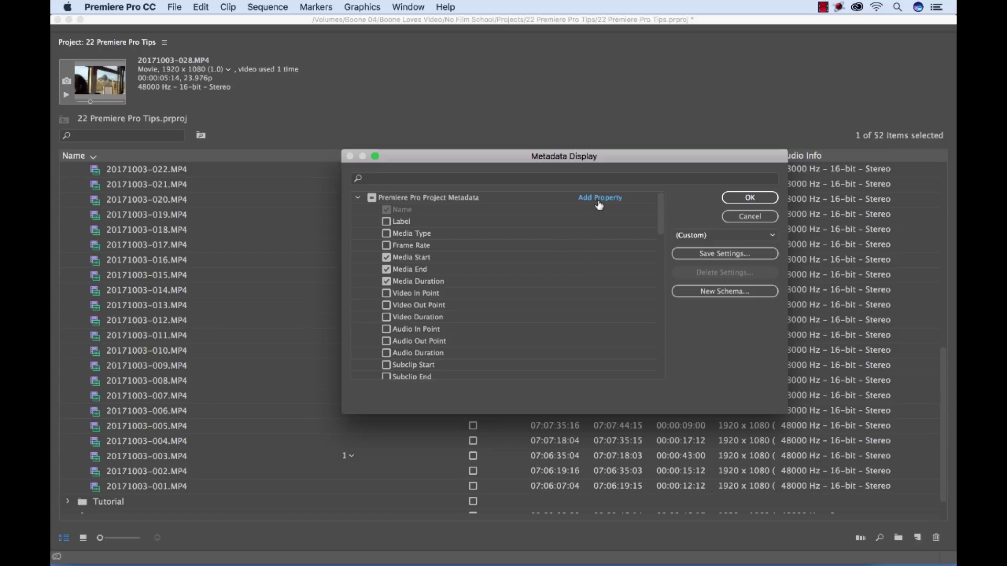
pyautogui.moveTo(622, 156); pyautogui.dragTo(524, 209)
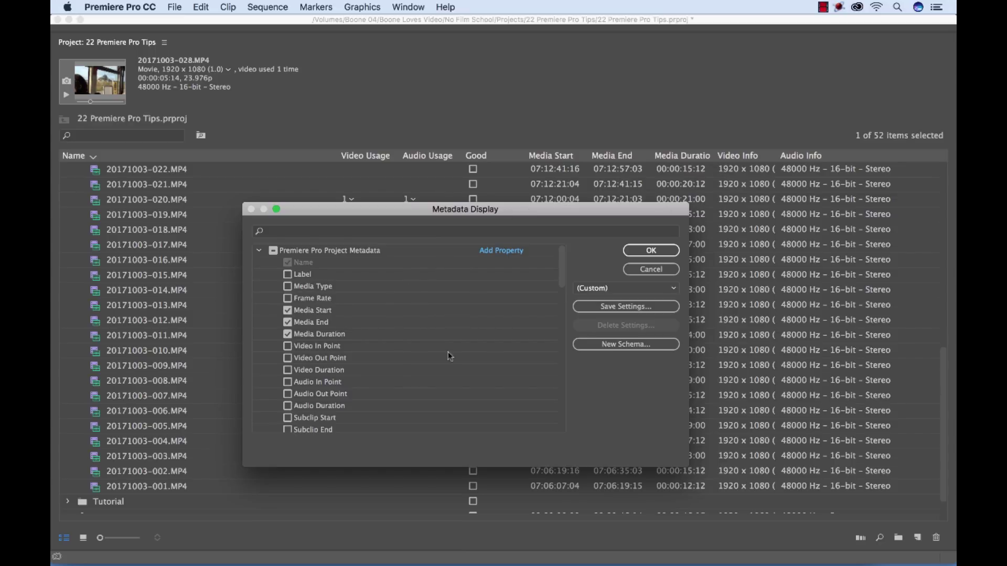
pyautogui.click(658, 250)
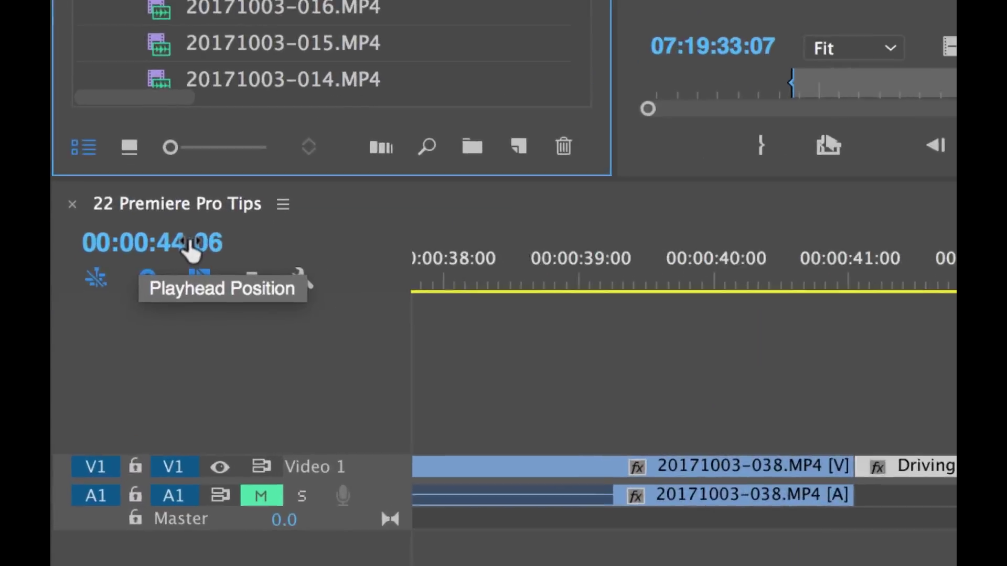
# - Cycle the playhead readout through both Feet+Frames formats and Frames, then back to timecode
pyautogui.rightClick(129, 333)
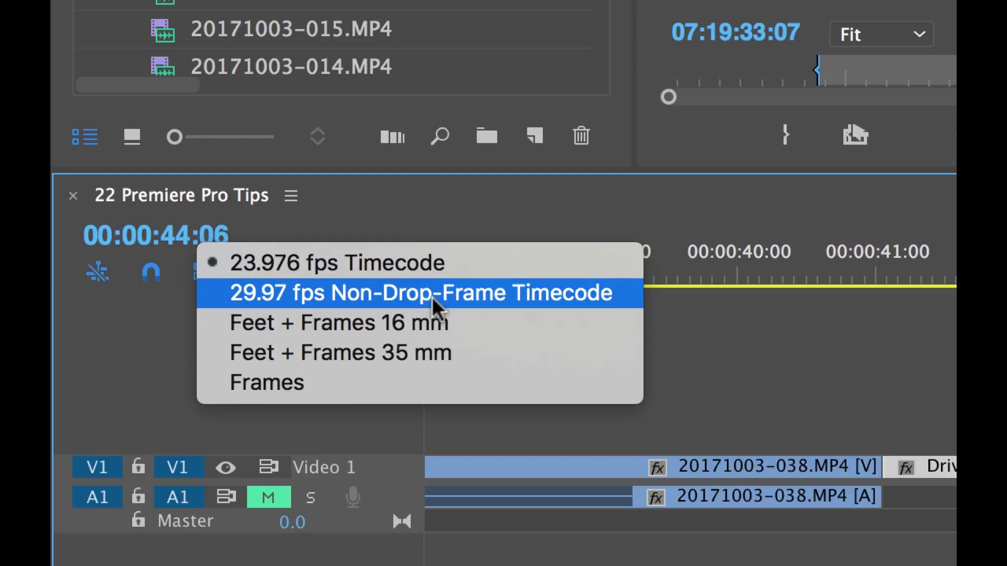
pyautogui.click(128, 337)
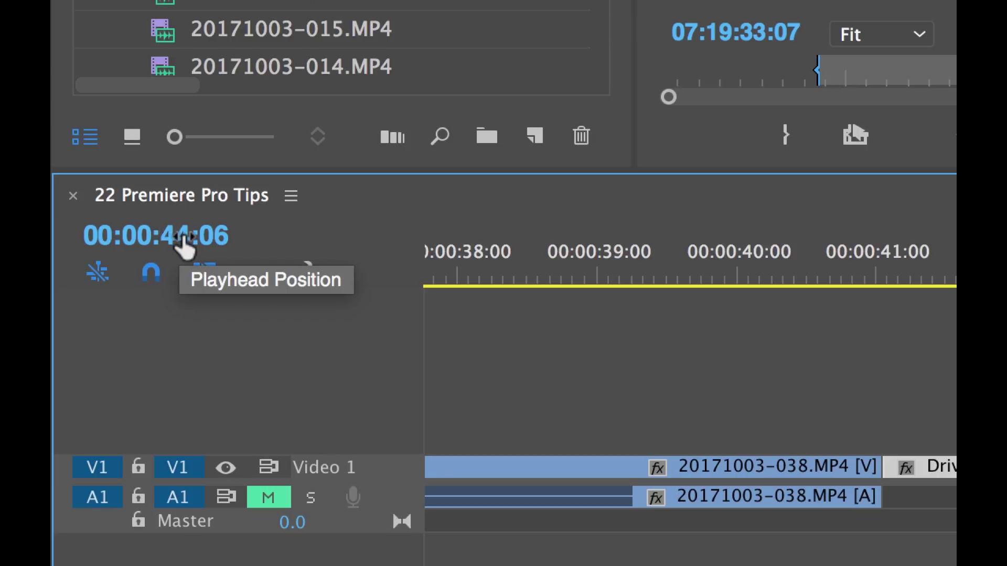
pyautogui.keyDown('super'); pyautogui.click(147, 246); pyautogui.keyUp('super')
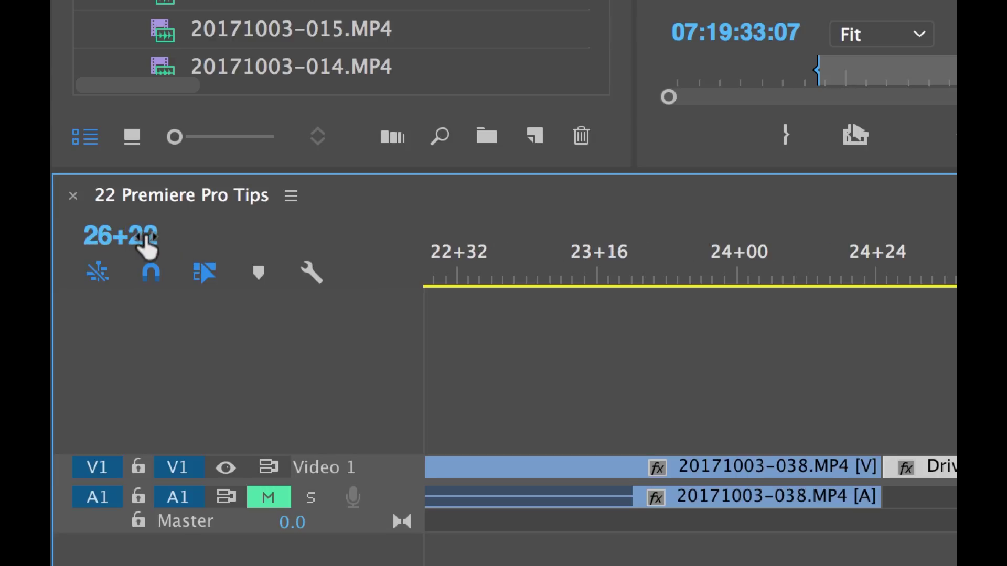
pyautogui.keyDown('super'); pyautogui.click(147, 245); pyautogui.keyUp('super')
pyautogui.keyDown('super'); pyautogui.click(147, 246); pyautogui.keyUp('super')
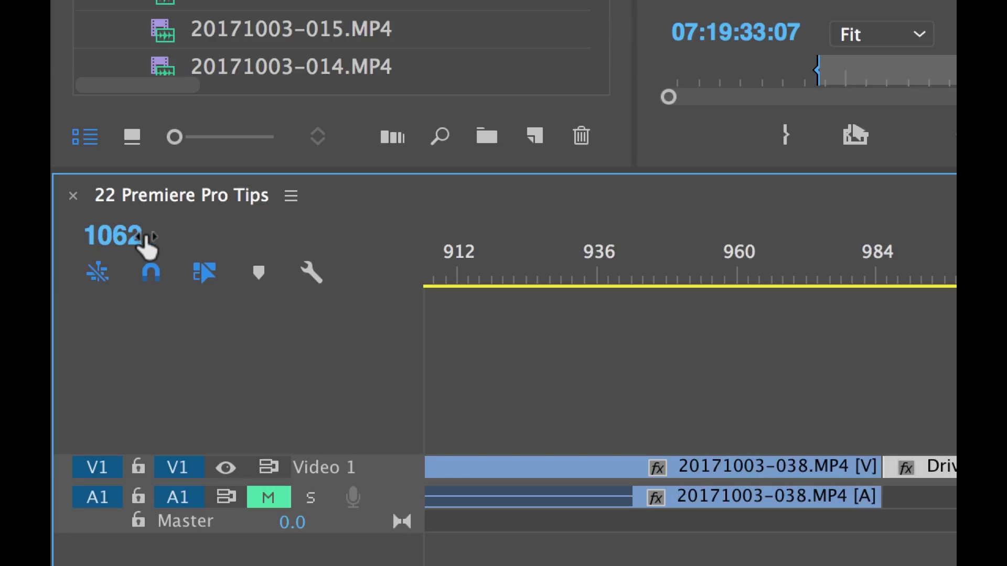
pyautogui.keyDown('super'); pyautogui.click(131, 245); pyautogui.keyUp('super')
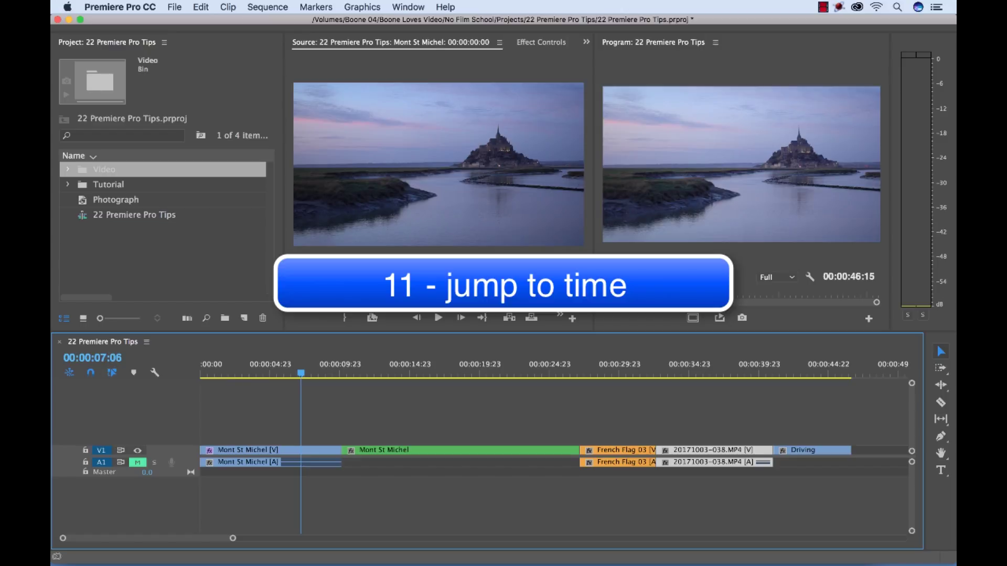
# - Enter 2500 in the timeline timecode to move the playhead to 00:00:25:00
pyautogui.click(105, 356)
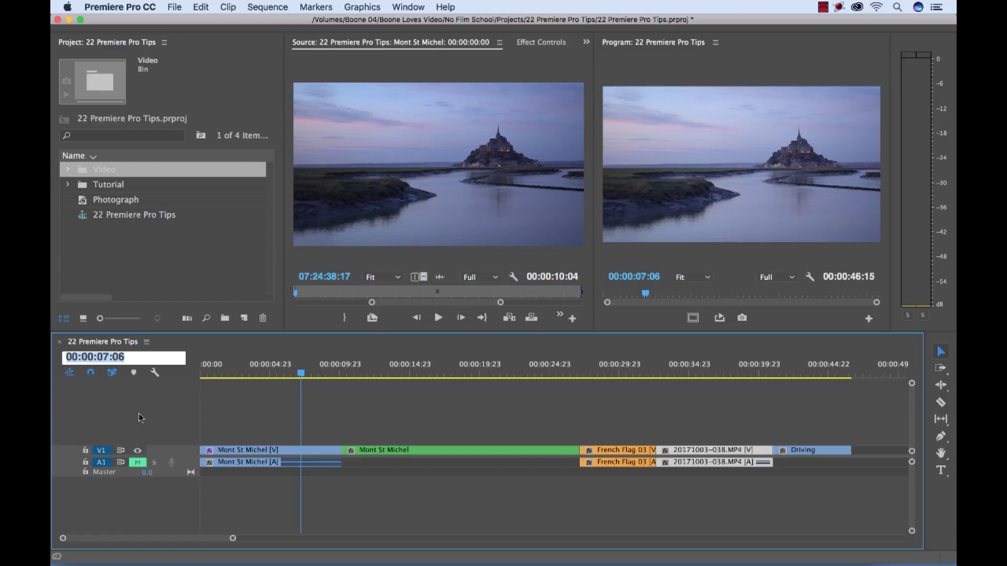
pyautogui.write('2500')
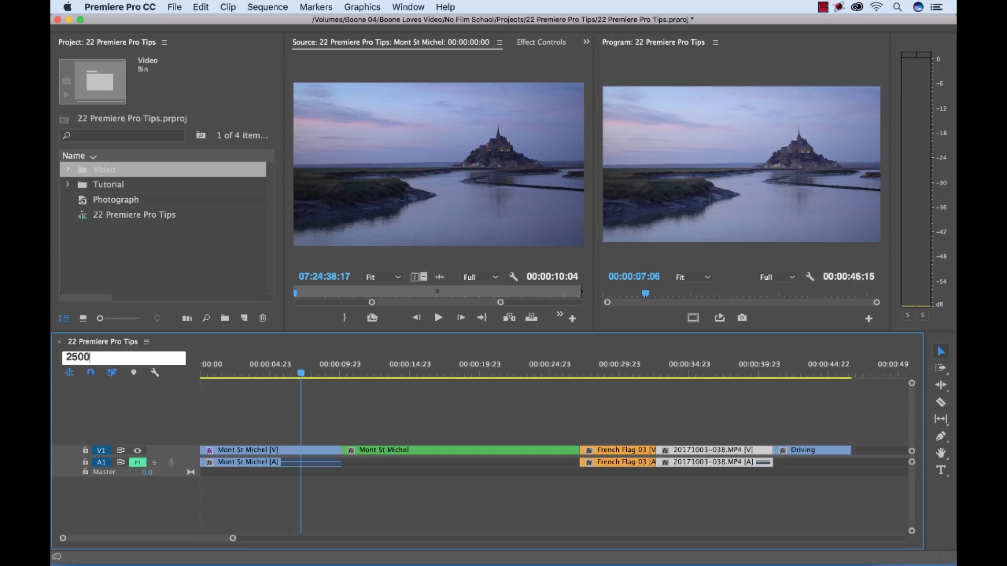
pyautogui.press('Return')
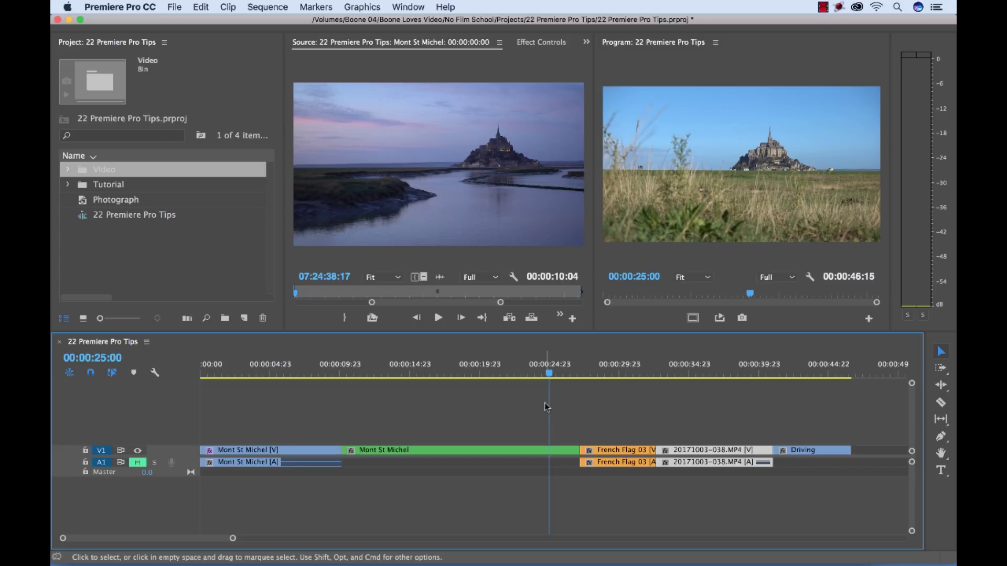
pyautogui.doubleClick(185, 454)
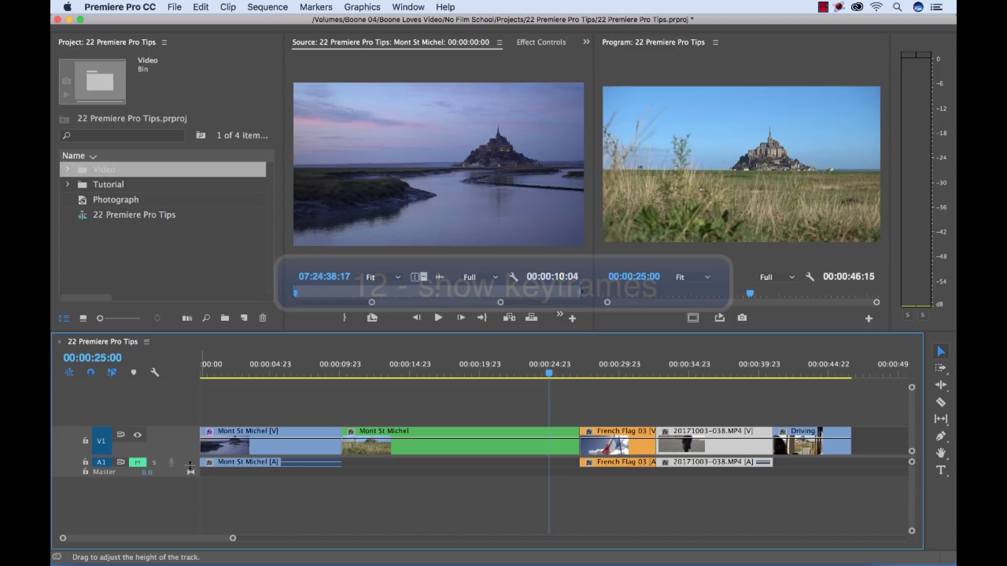
pyautogui.doubleClick(191, 466)
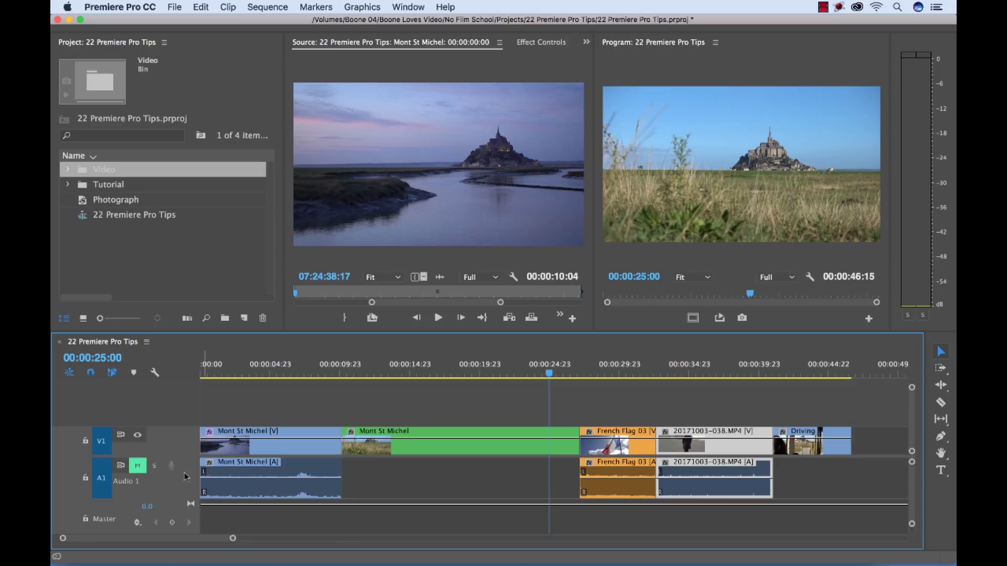
pyautogui.doubleClick(184, 439)
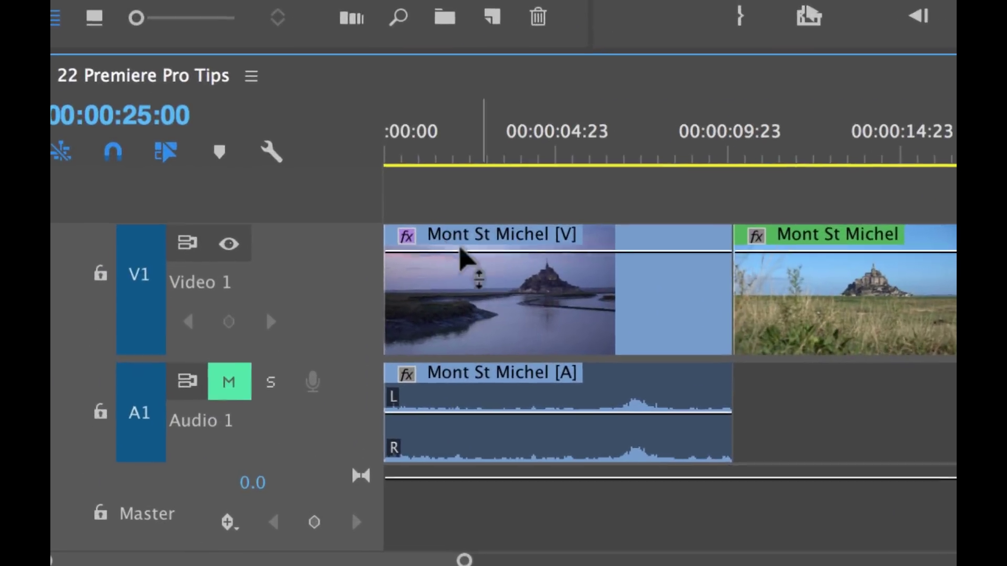
pyautogui.click(412, 236)
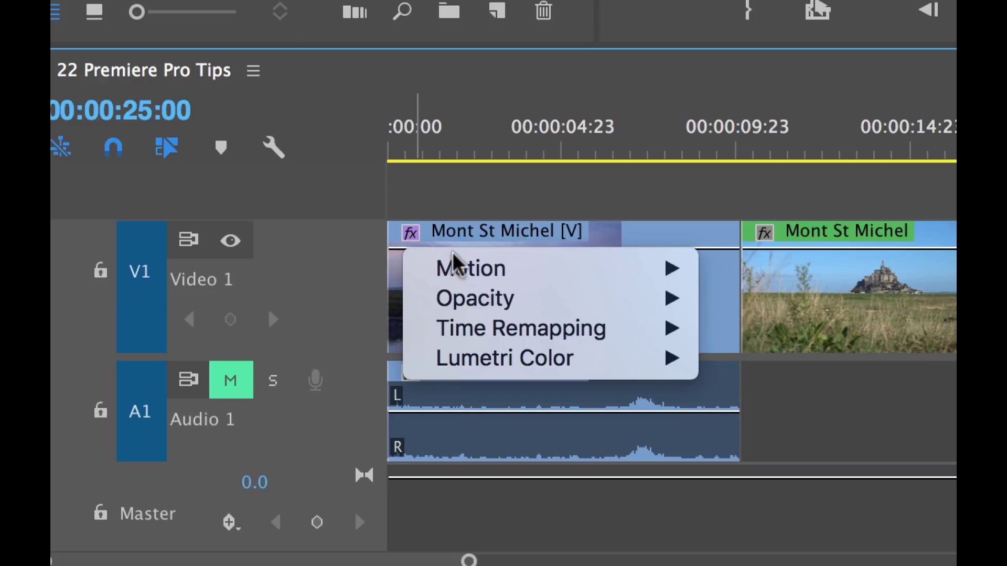
pyautogui.moveTo(472, 268)
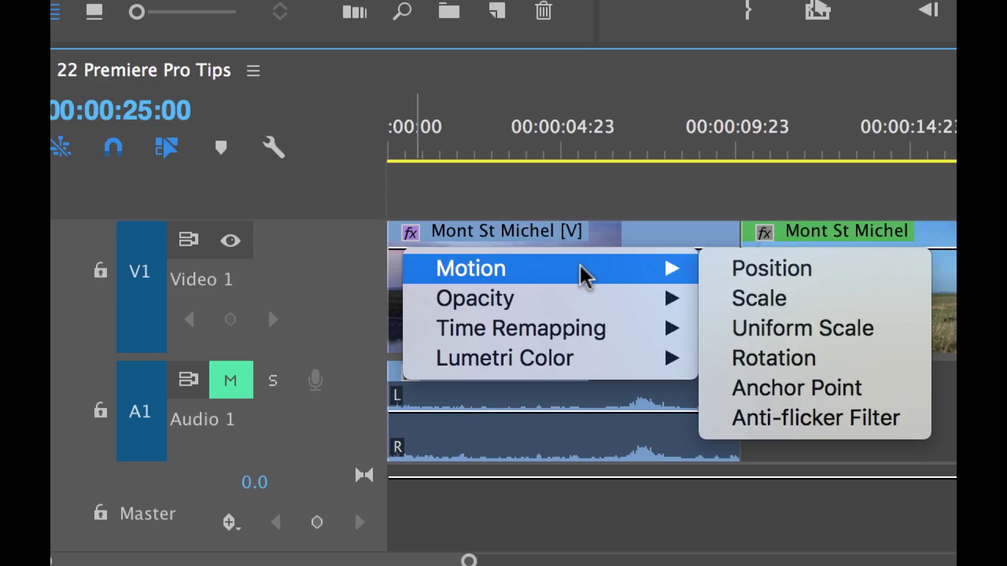
pyautogui.moveTo(600, 302)
pyautogui.moveTo(630, 329)
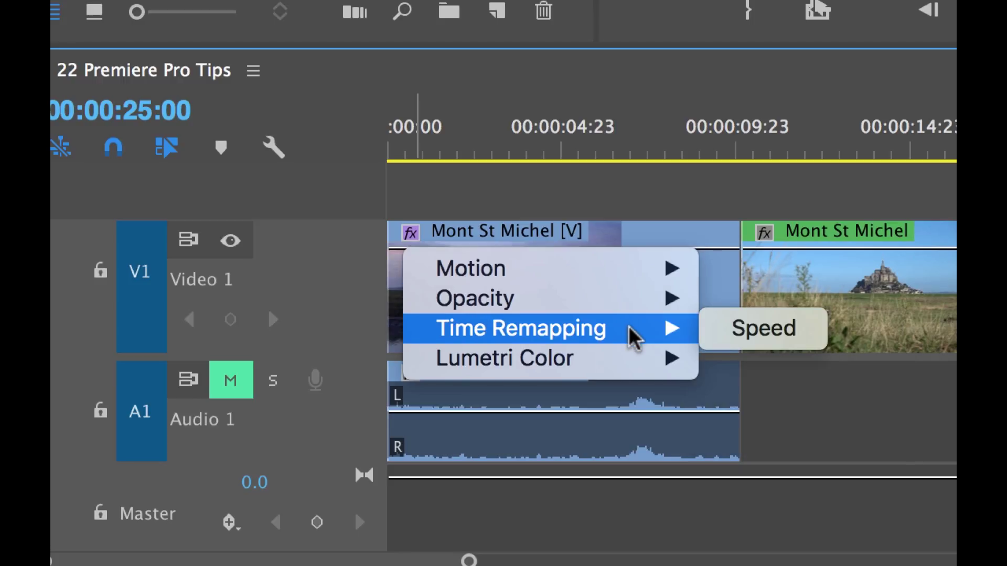
pyautogui.click(829, 382)
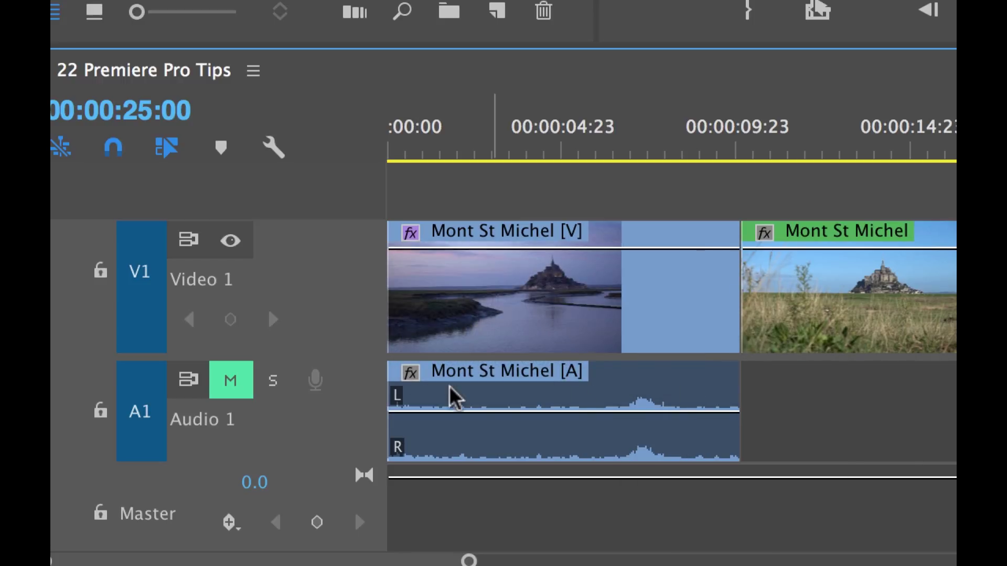
pyautogui.rightClick(411, 383)
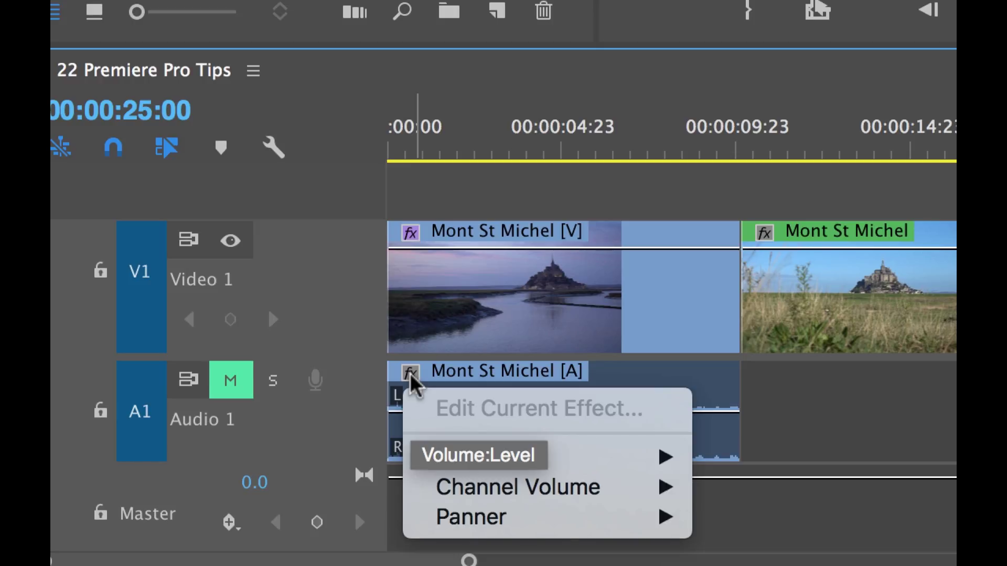
pyautogui.moveTo(556, 468)
pyautogui.moveTo(567, 521)
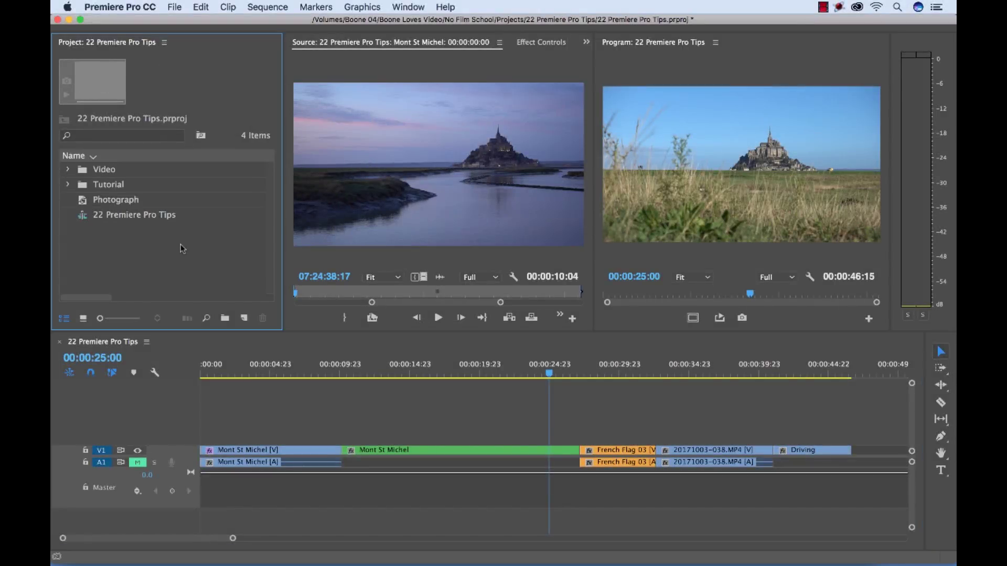
# - Place the Photograph still at the end of V1 after Driving and toggle Scale to Frame Size
pyautogui.click(114, 203)
pyautogui.moveTo(113, 204); pyautogui.dragTo(881, 452)
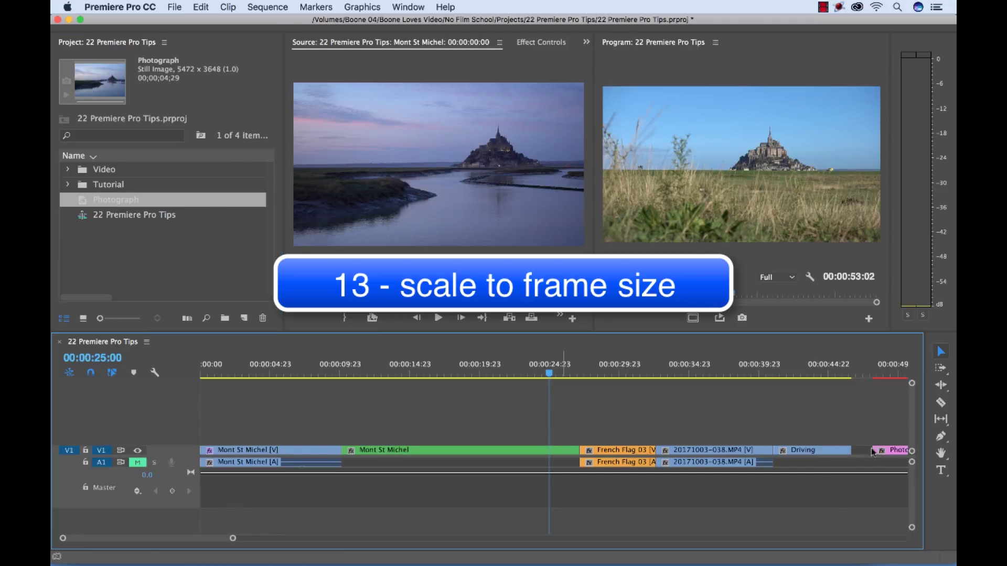
pyautogui.click(894, 370)
pyautogui.press('=')
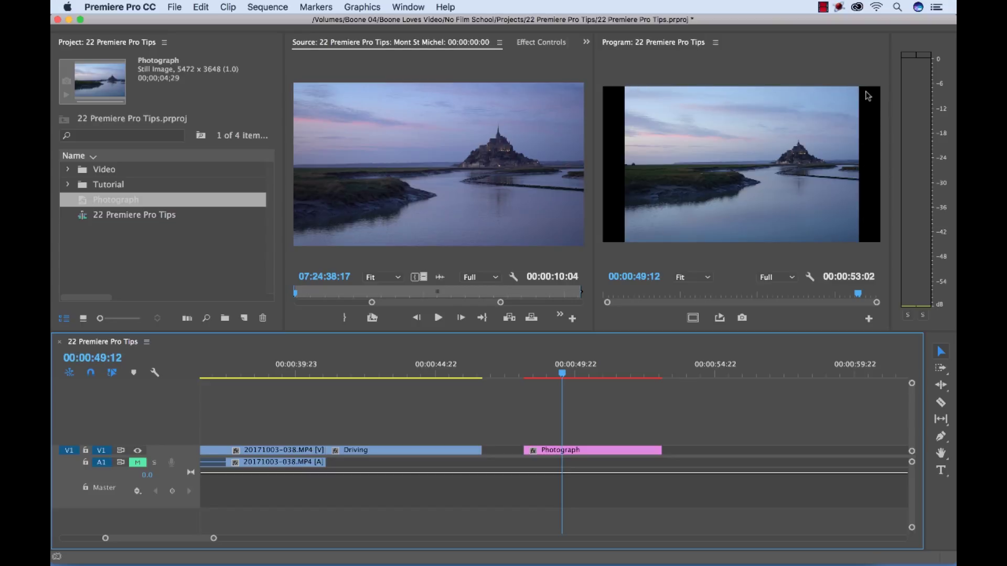
pyautogui.click(607, 452)
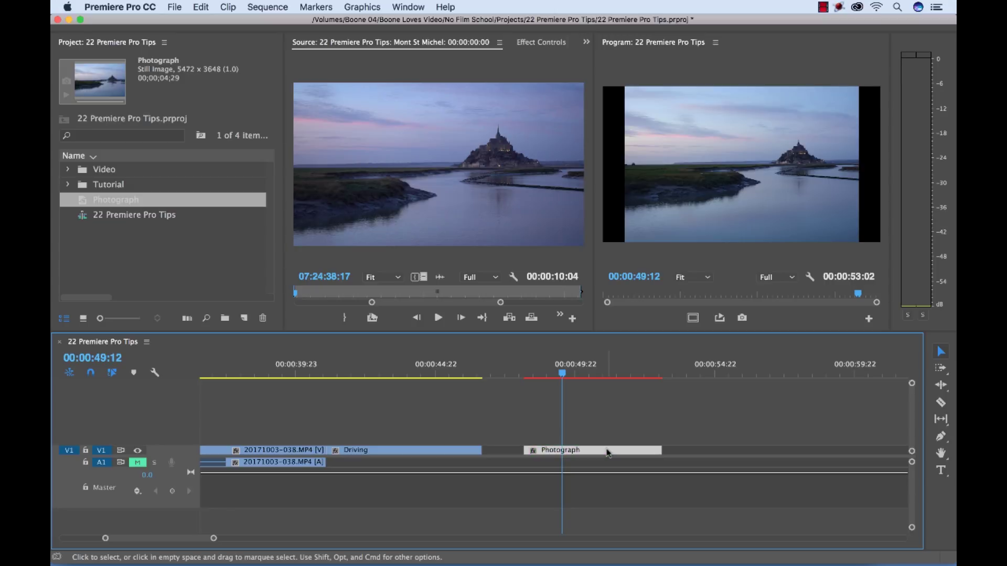
pyautogui.rightClick(607, 452)
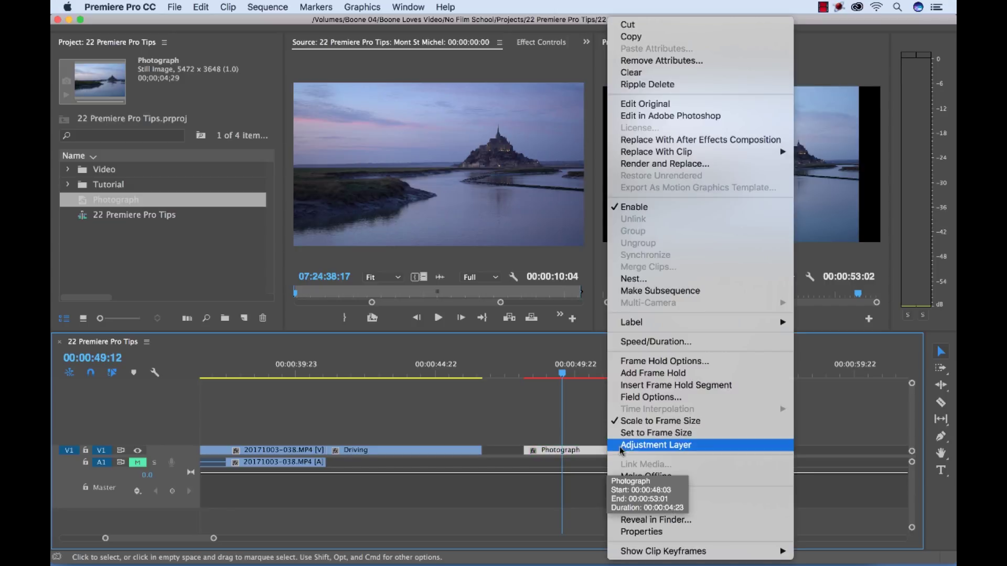
pyautogui.click(688, 422)
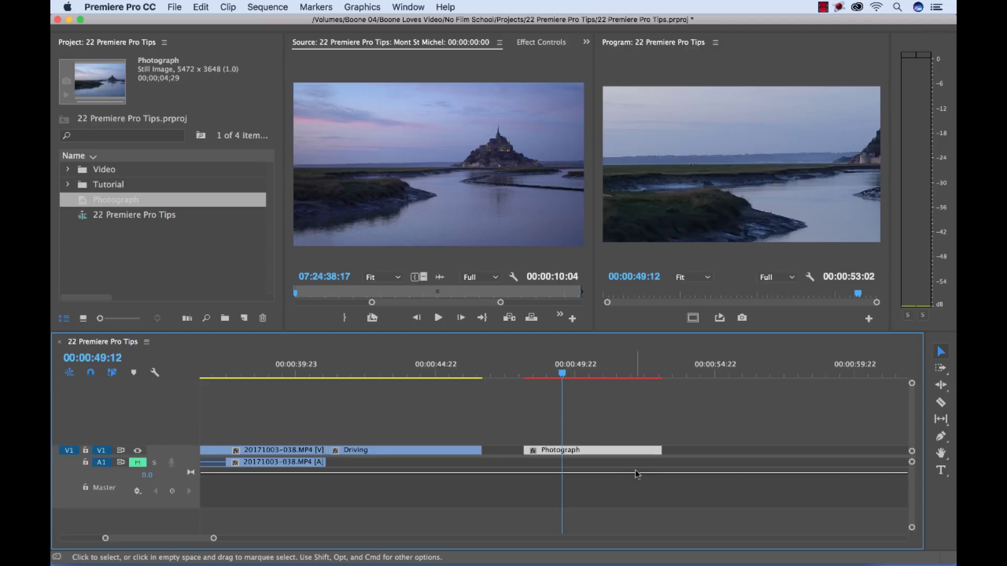
# - Ripple-trim the grassy Mont St Michel clip's start to 00:00:13:20 with Q
pyautogui.press('\\')
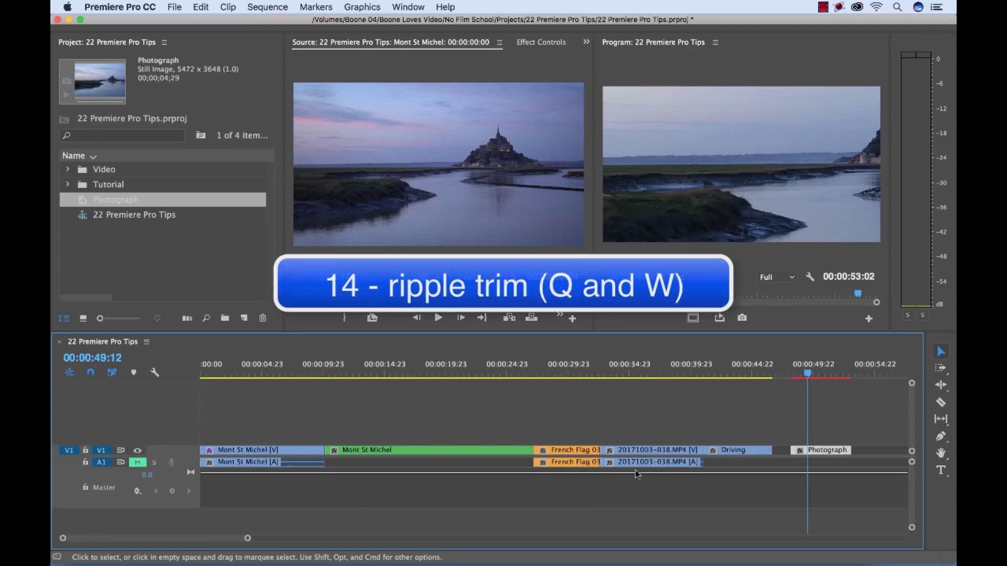
pyautogui.click(382, 374)
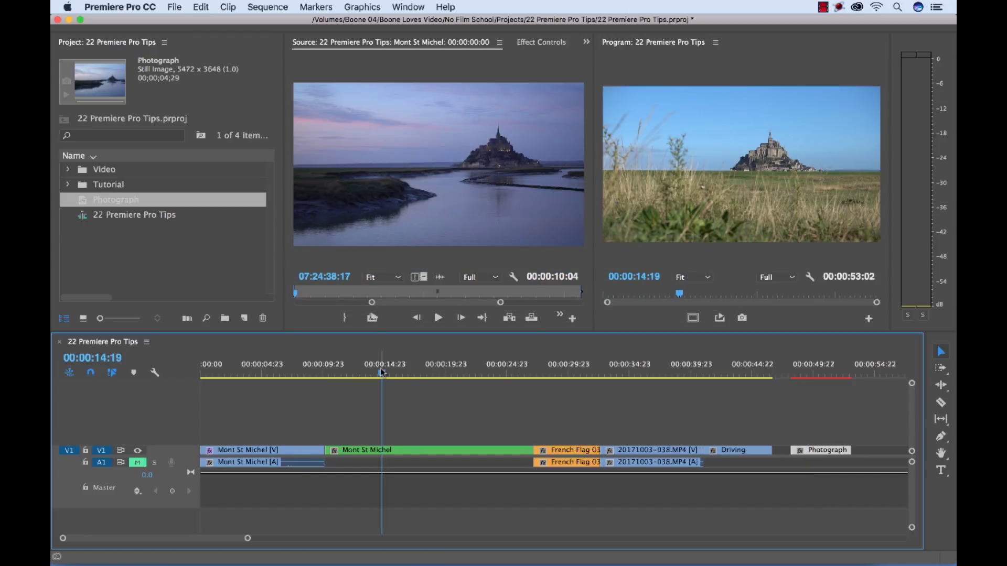
pyautogui.click(363, 375)
pyautogui.moveTo(364, 376)
pyautogui.mouseDown()
pyautogui.moveTo(439, 374)
pyautogui.moveTo(369, 376)
pyautogui.mouseUp()
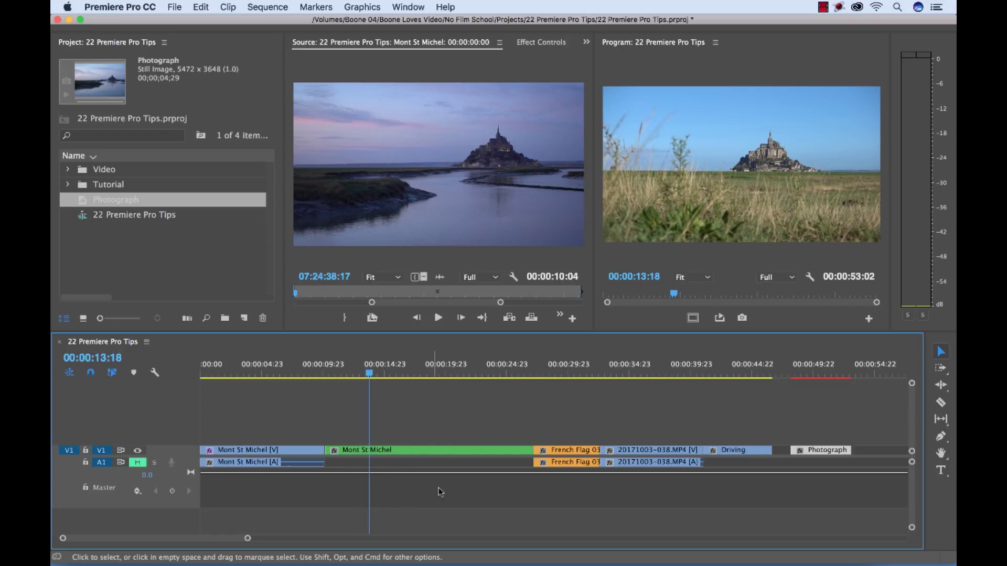
pyautogui.click(446, 451)
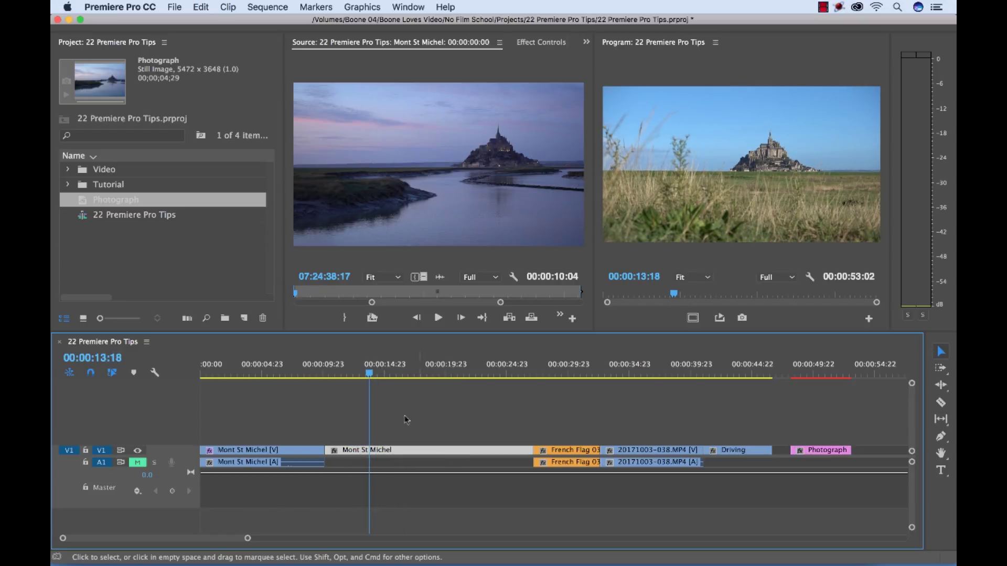
pyautogui.click(372, 374)
pyautogui.moveTo(372, 373); pyautogui.dragTo(369, 374)
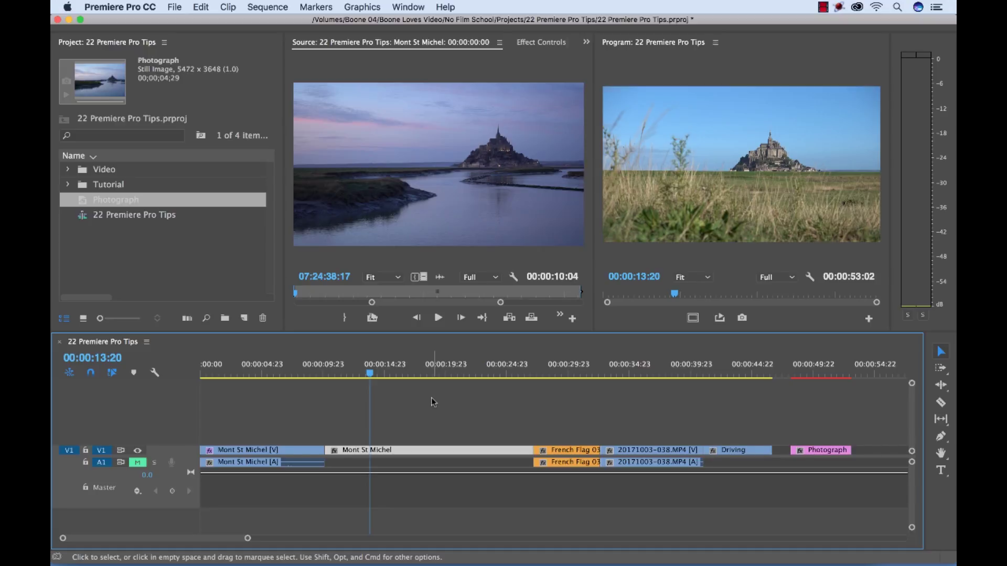
pyautogui.press('q')
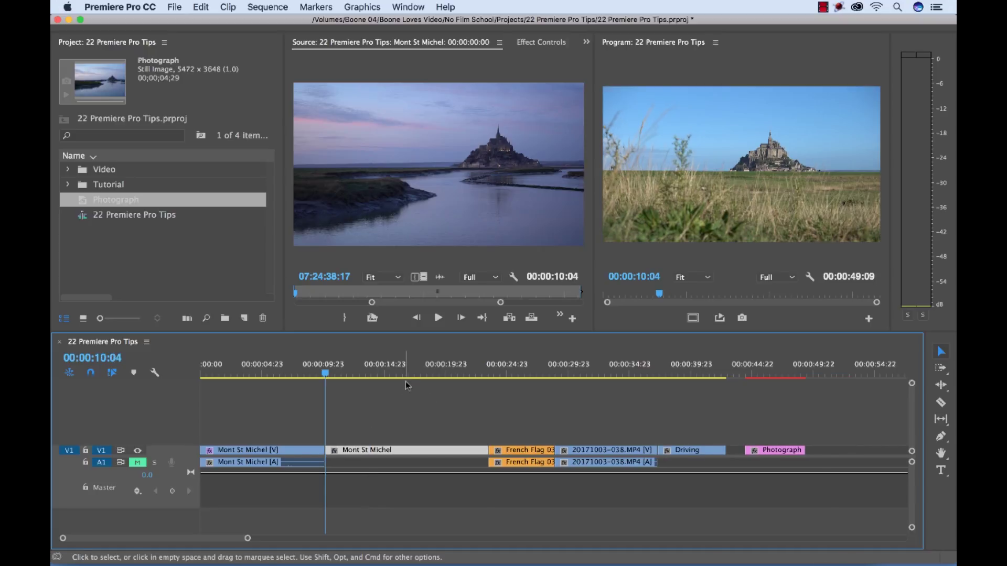
# - Ripple-trim the clip's end at about 00:00:20:10 with W and review the result
pyautogui.moveTo(407, 374); pyautogui.dragTo(450, 375)
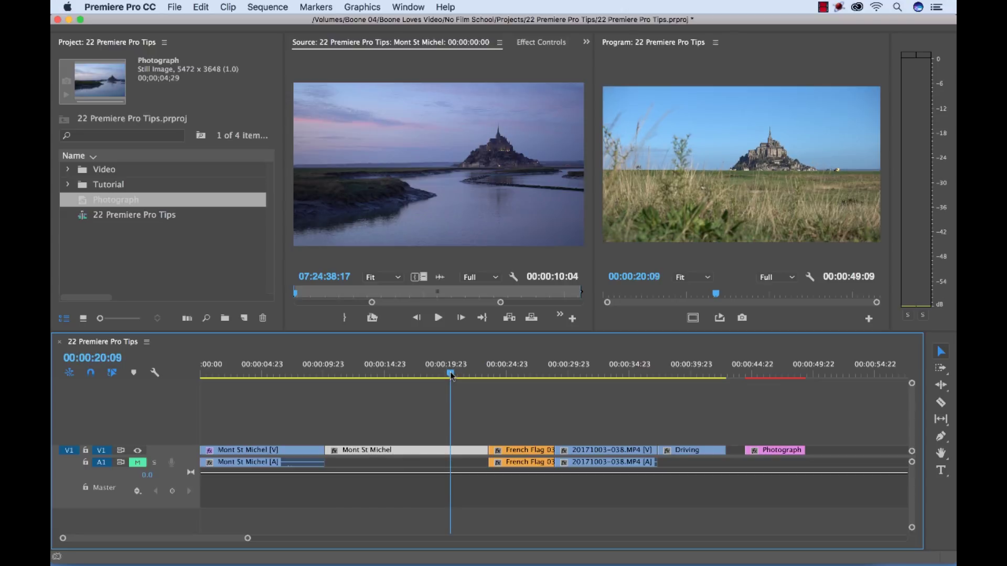
pyautogui.press('w')
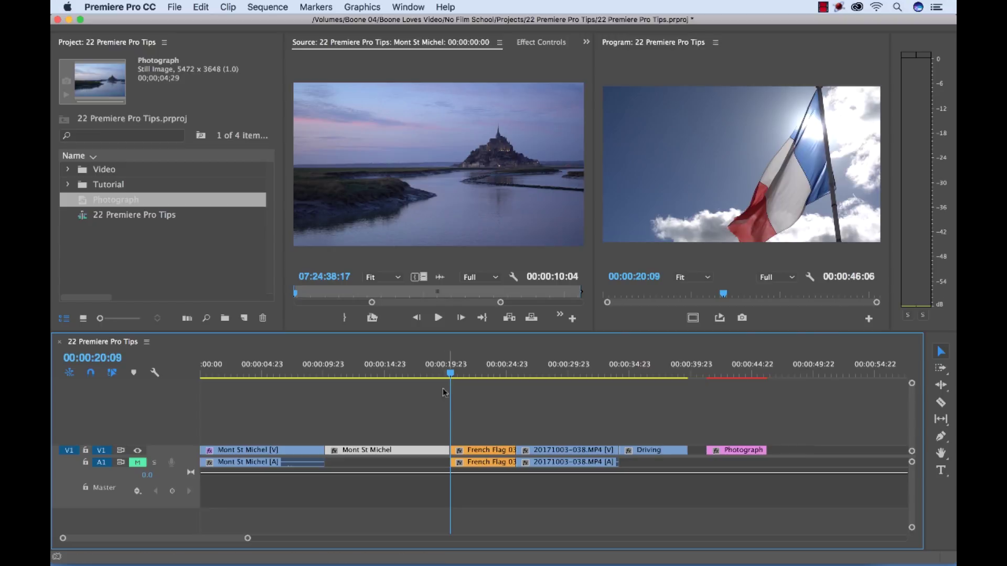
pyautogui.moveTo(453, 371); pyautogui.dragTo(383, 374)
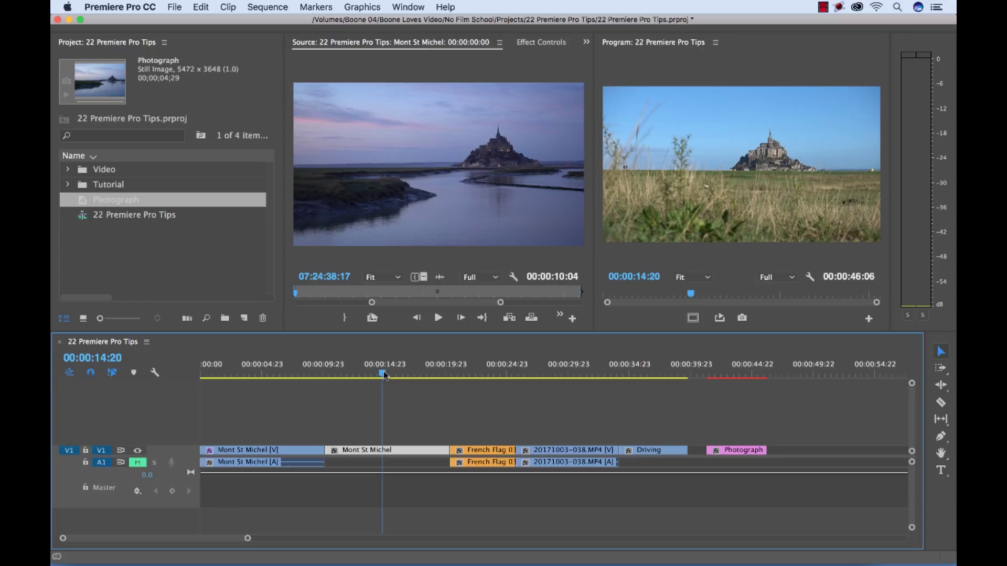
pyautogui.click(510, 431)
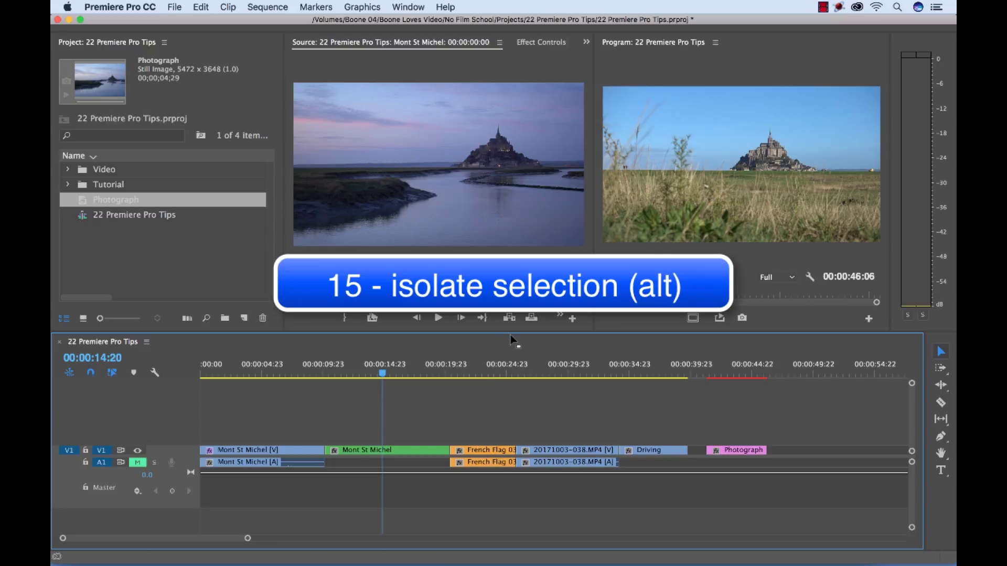
pyautogui.moveTo(511, 332); pyautogui.dragTo(511, 373)
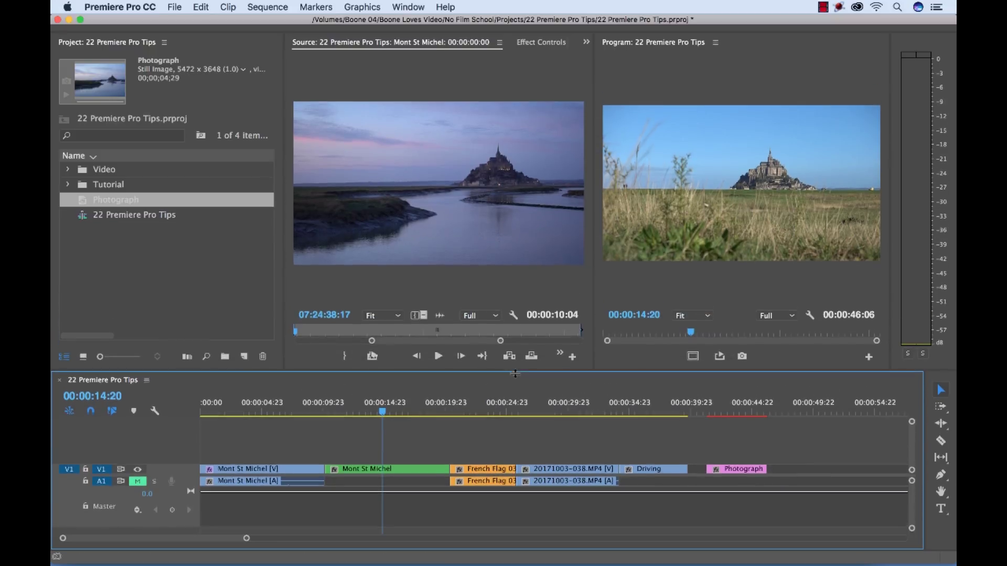
pyautogui.click(479, 470)
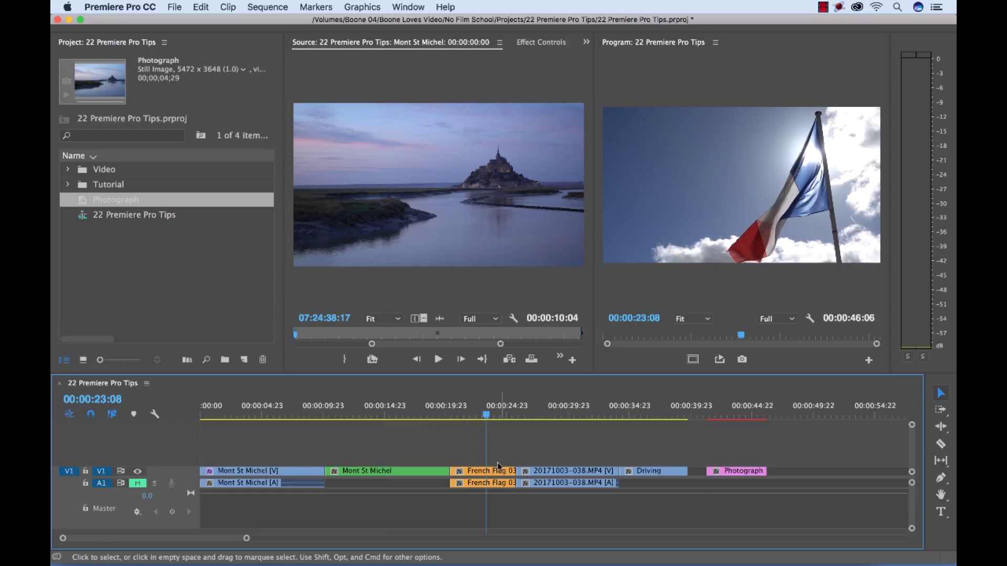
pyautogui.press('=')
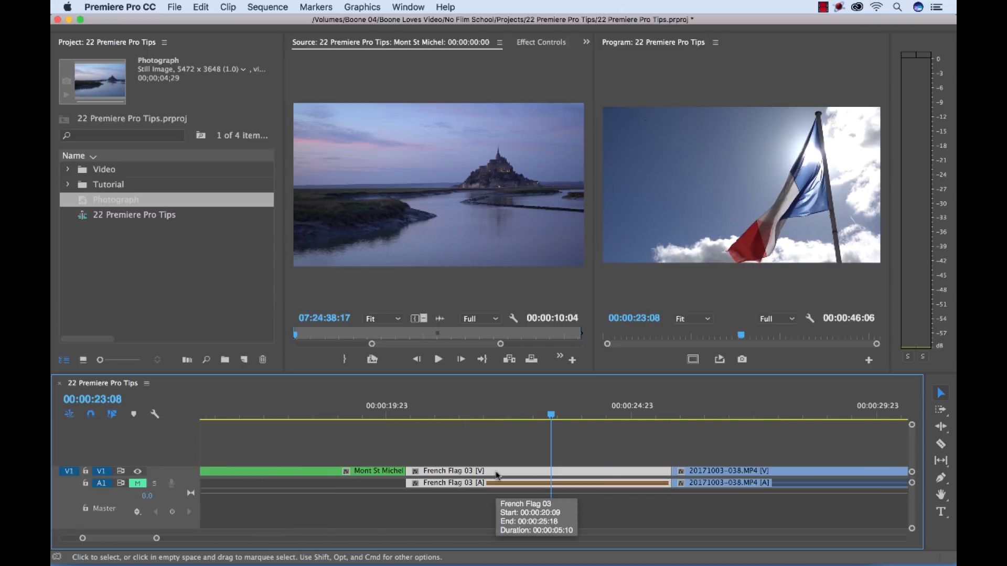
pyautogui.click(495, 441)
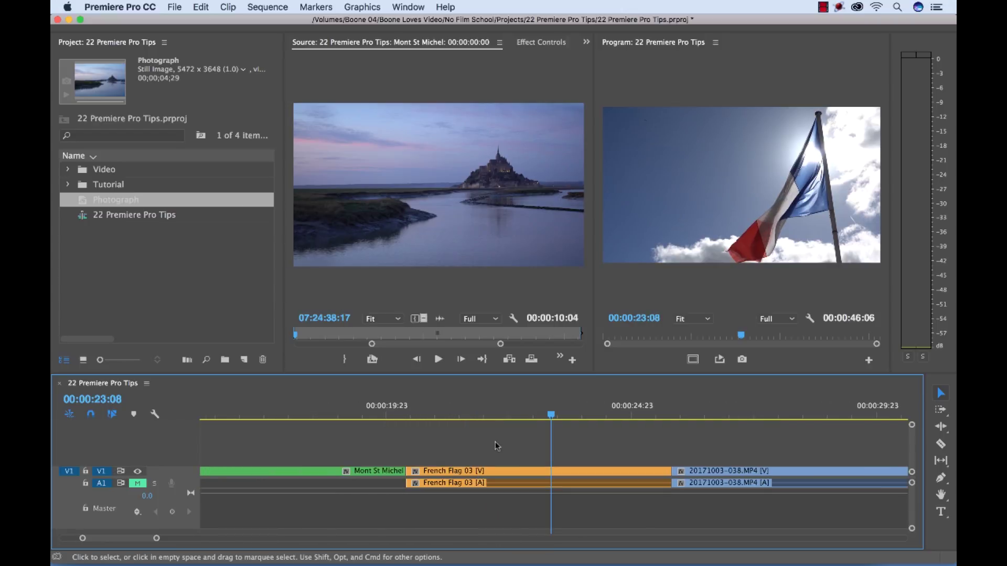
pyautogui.keyDown('alt'); pyautogui.click(517, 472); pyautogui.keyUp('alt')
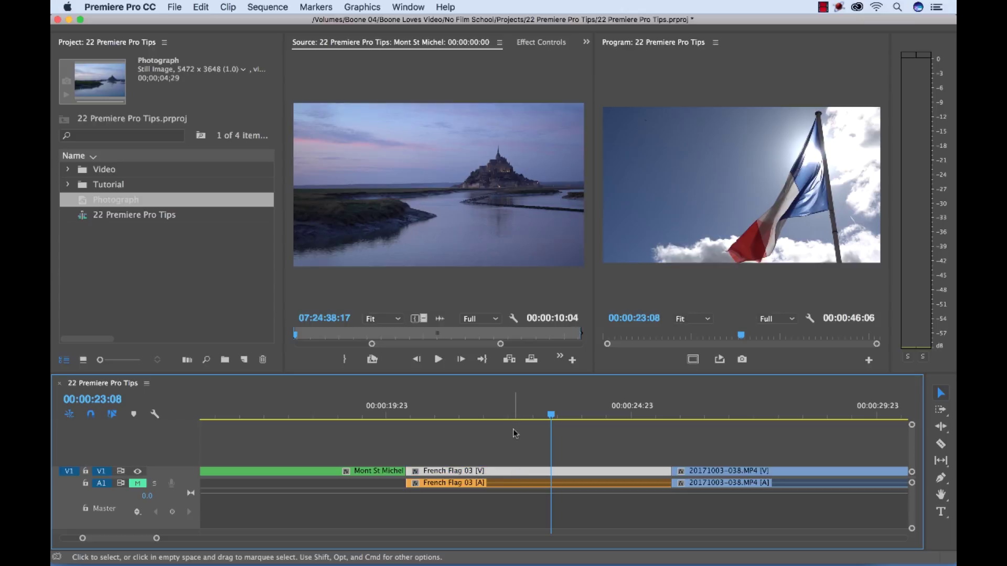
pyautogui.keyDown('alt'); pyautogui.click(509, 485); pyautogui.keyUp('alt')
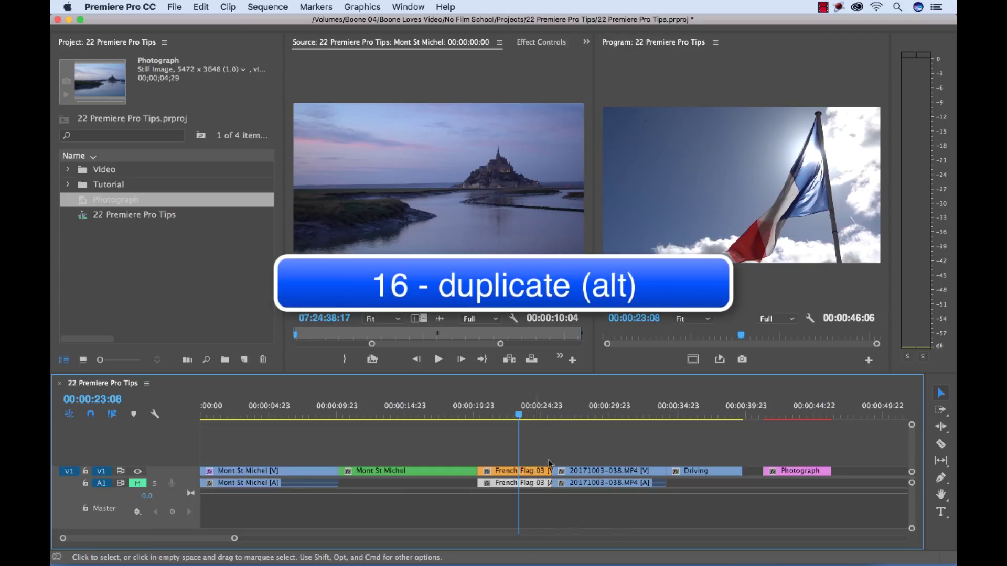
pyautogui.click(575, 441)
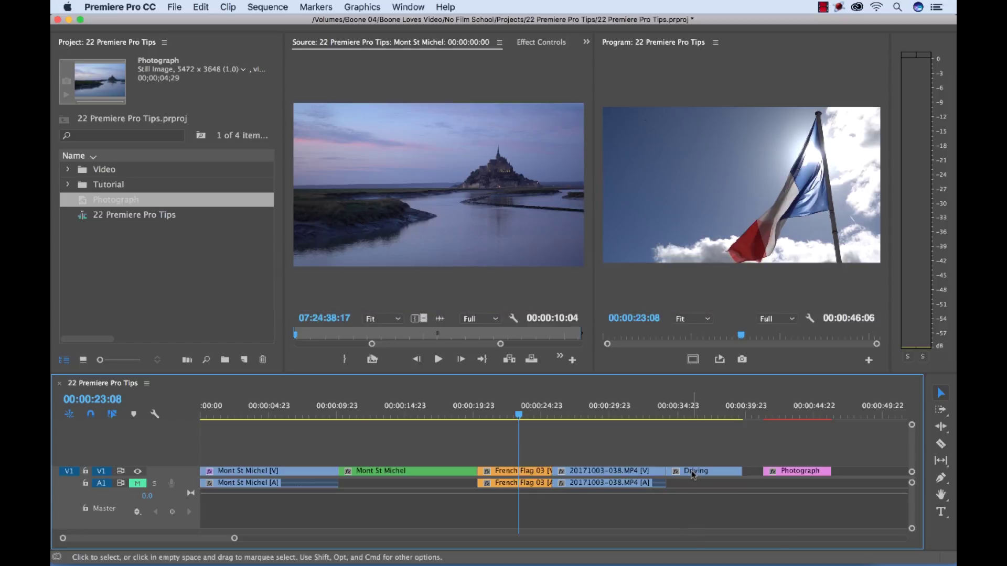
# - Duplicate French Flag 03 onto V2 and 20171003-038.MP4 after Photograph, extending the sequence to 00:00:57:09
pyautogui.click(514, 473)
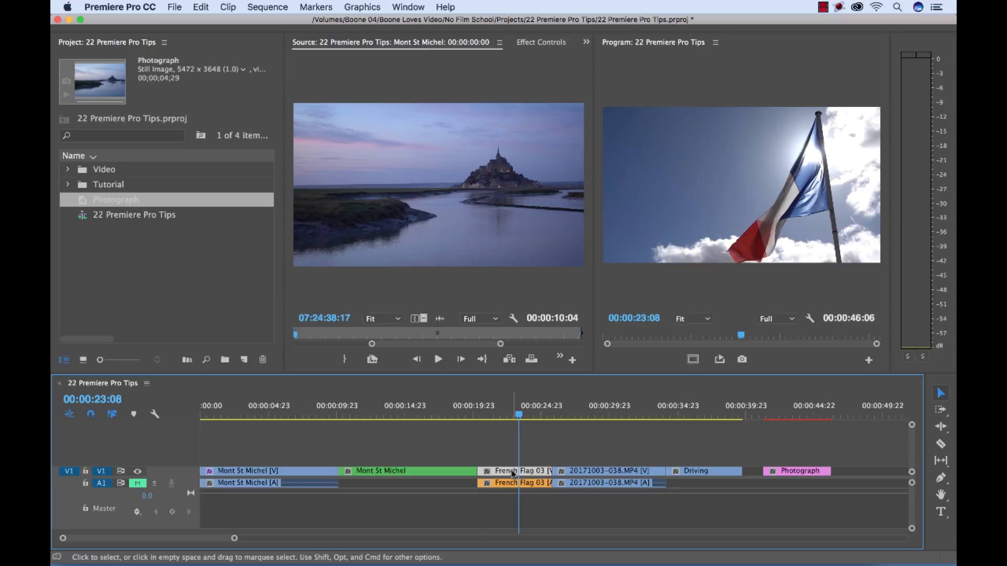
pyautogui.moveTo(513, 473); pyautogui.dragTo(586, 447)
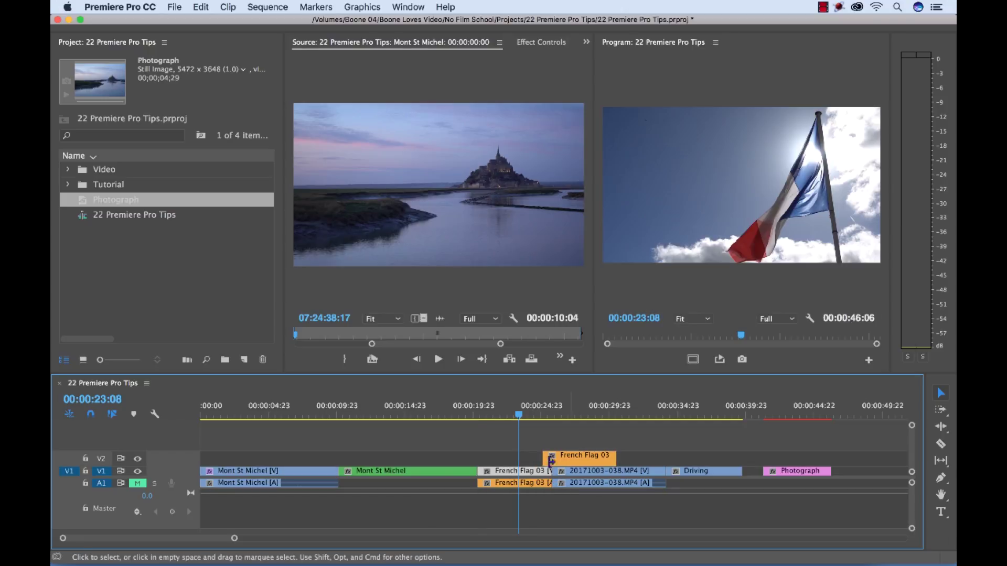
pyautogui.click(626, 475)
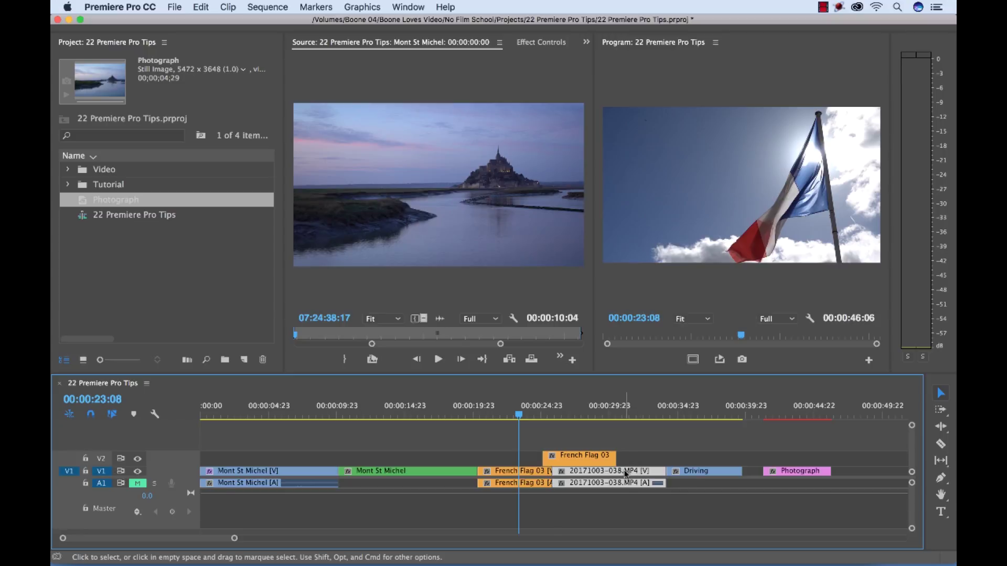
pyautogui.moveTo(625, 474); pyautogui.dragTo(822, 474)
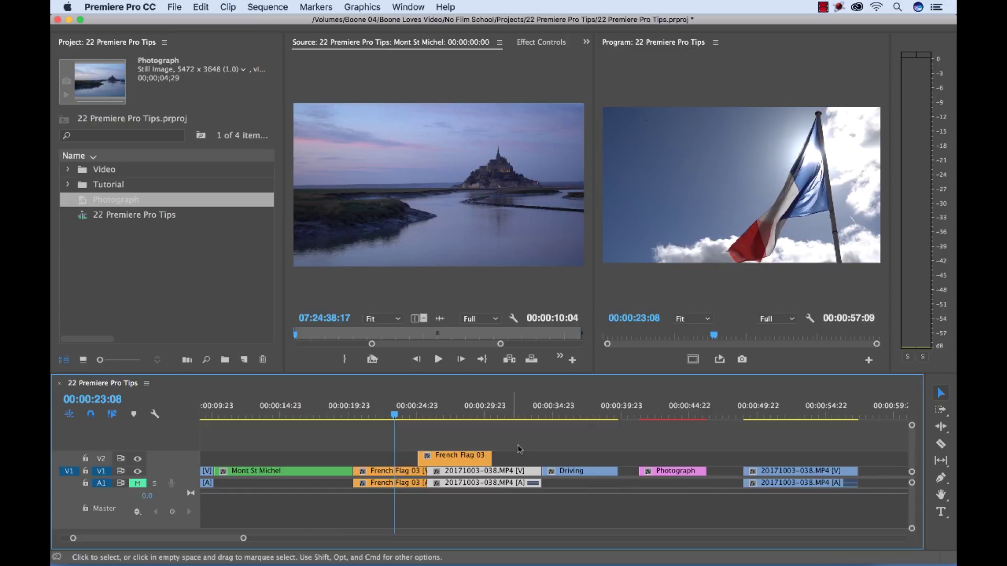
pyautogui.click(532, 455)
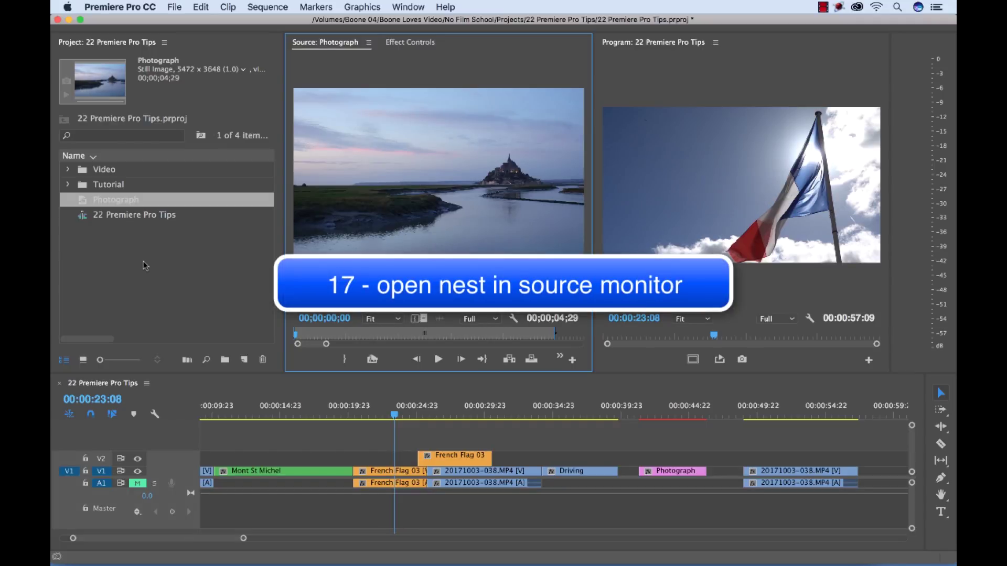
# - Load the 22 Premiere Pro Tips sequence into the Source monitor and scrub through its footage
pyautogui.keyDown('super'); pyautogui.doubleClick(83, 219); pyautogui.keyUp('super')
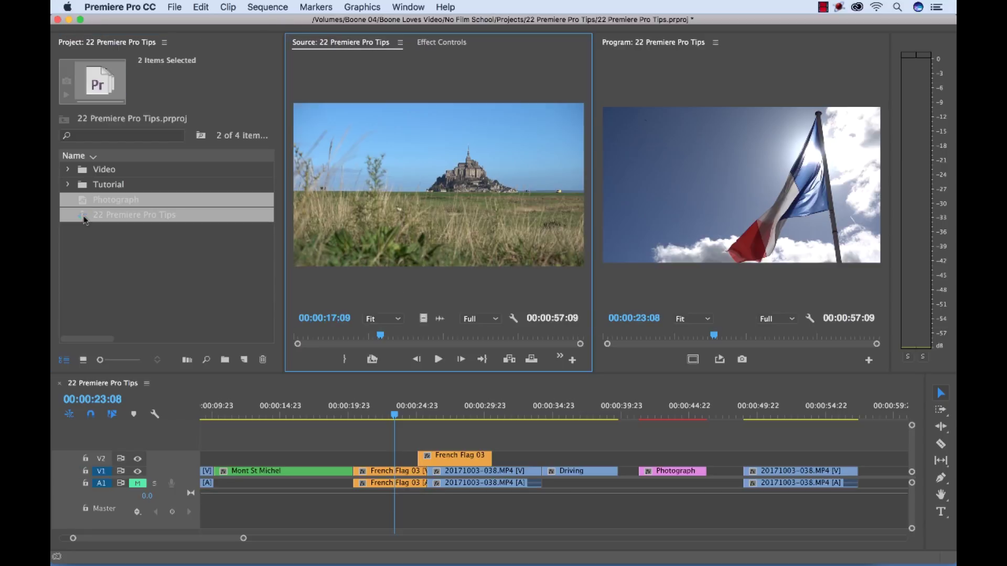
pyautogui.click(105, 259)
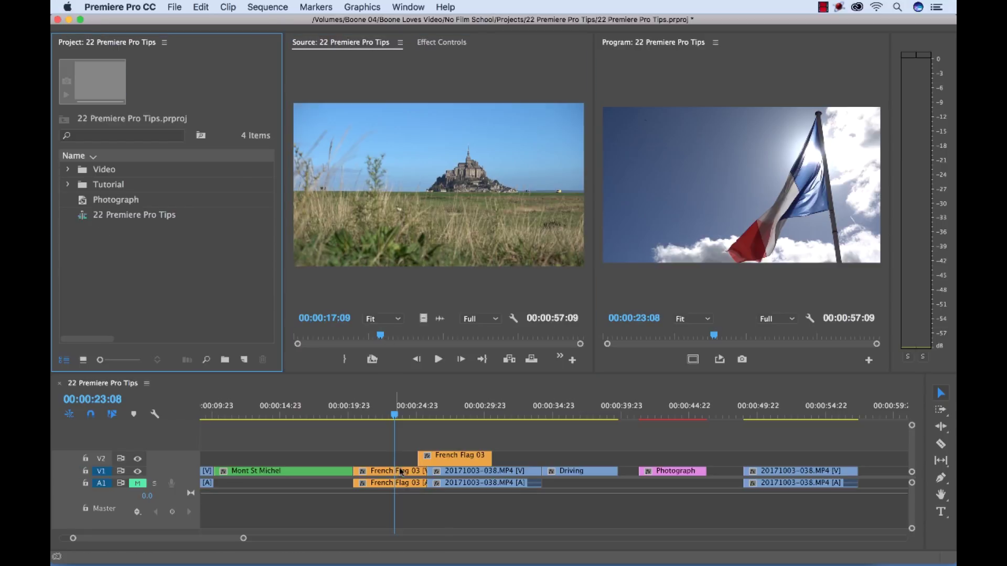
pyautogui.moveTo(388, 337)
pyautogui.mouseDown()
pyautogui.moveTo(495, 340)
pyautogui.moveTo(370, 341)
pyautogui.mouseUp()
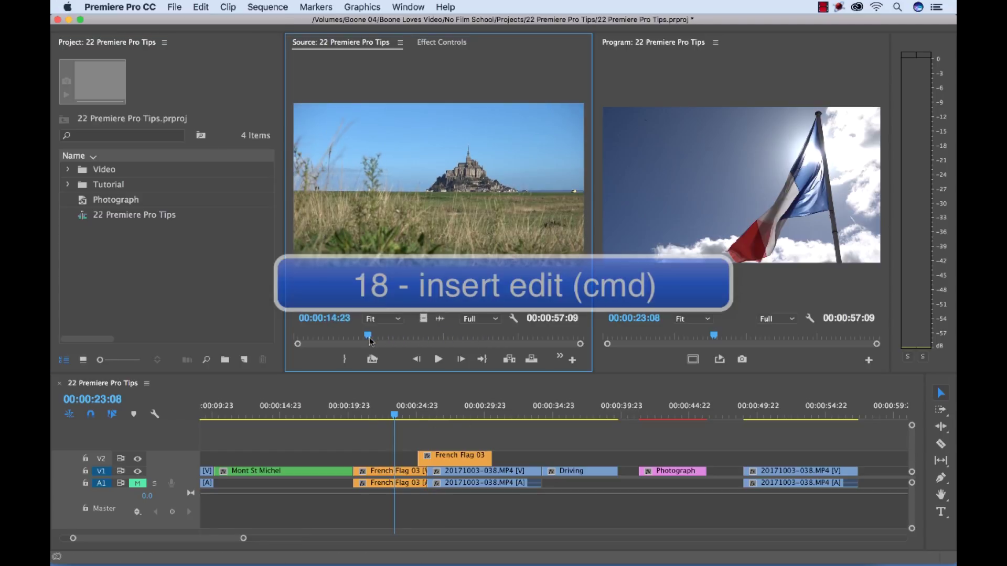
# - Insert-drag the V2 French Flag 03 copy to about 00:00:40, undoing a first trial drop
pyautogui.click(471, 440)
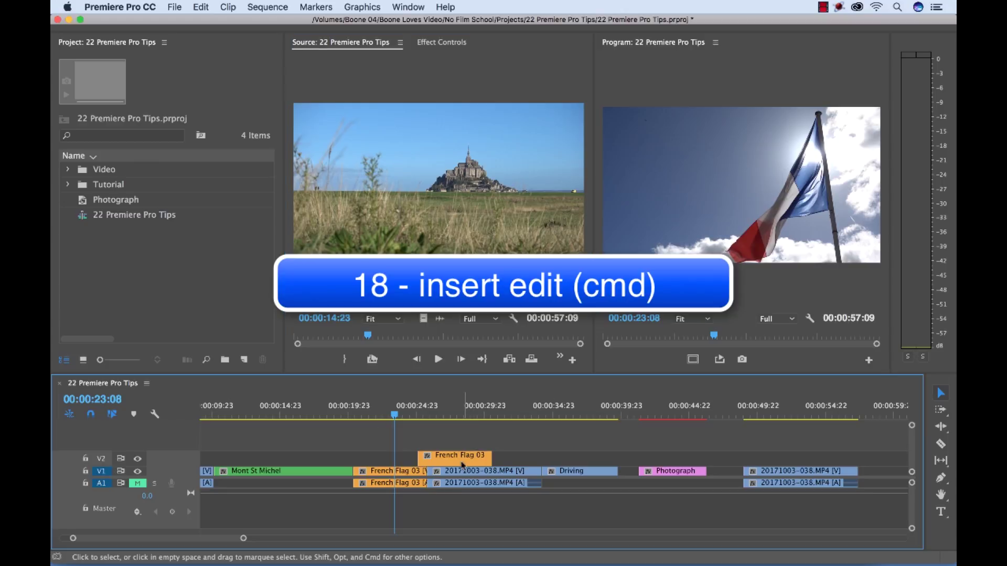
pyautogui.click(462, 460)
pyautogui.moveTo(462, 462); pyautogui.dragTo(555, 458)
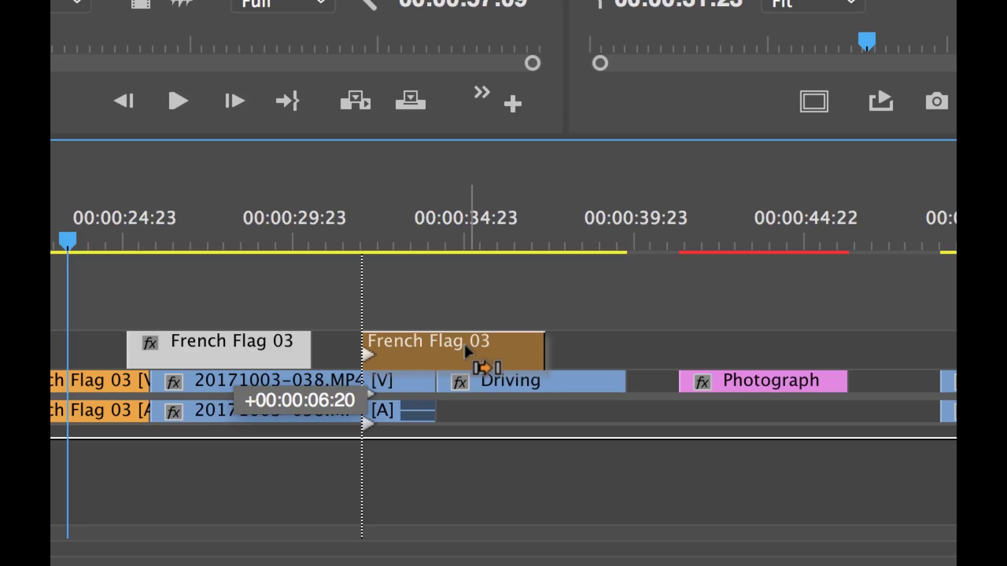
pyautogui.moveTo(465, 347); pyautogui.dragTo(758, 352)
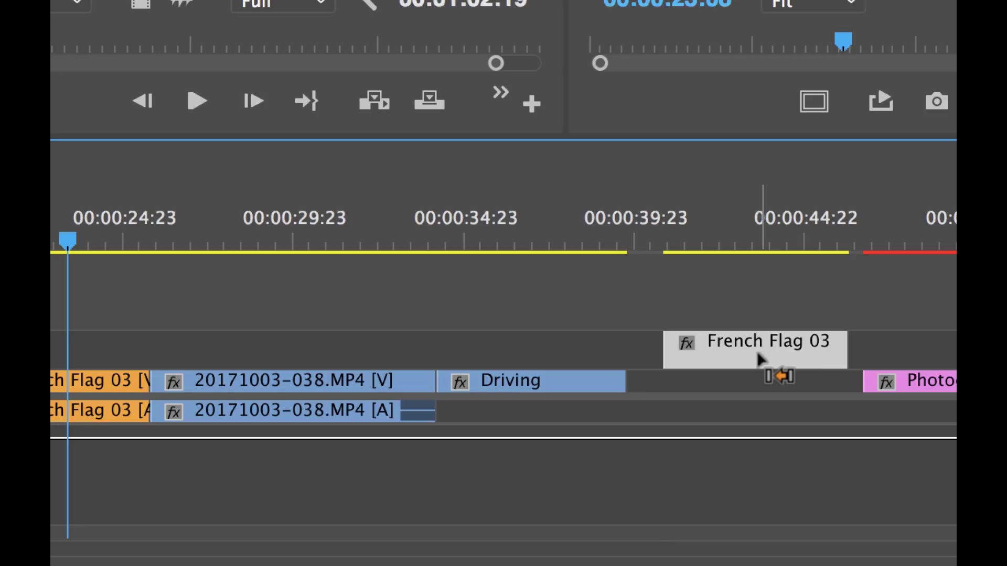
pyautogui.hotkey('ctrl', 'z')
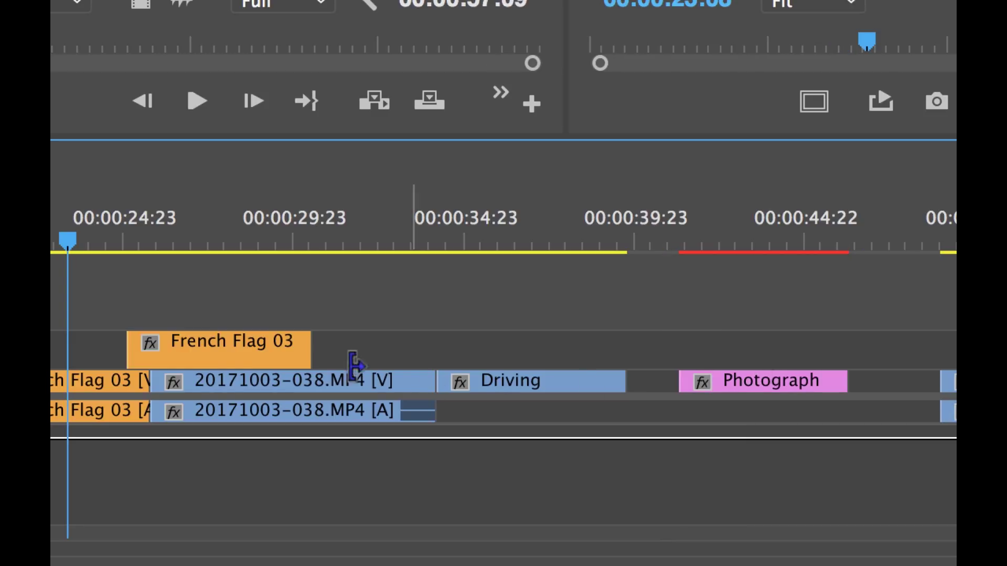
pyautogui.moveTo(206, 342); pyautogui.dragTo(688, 353)
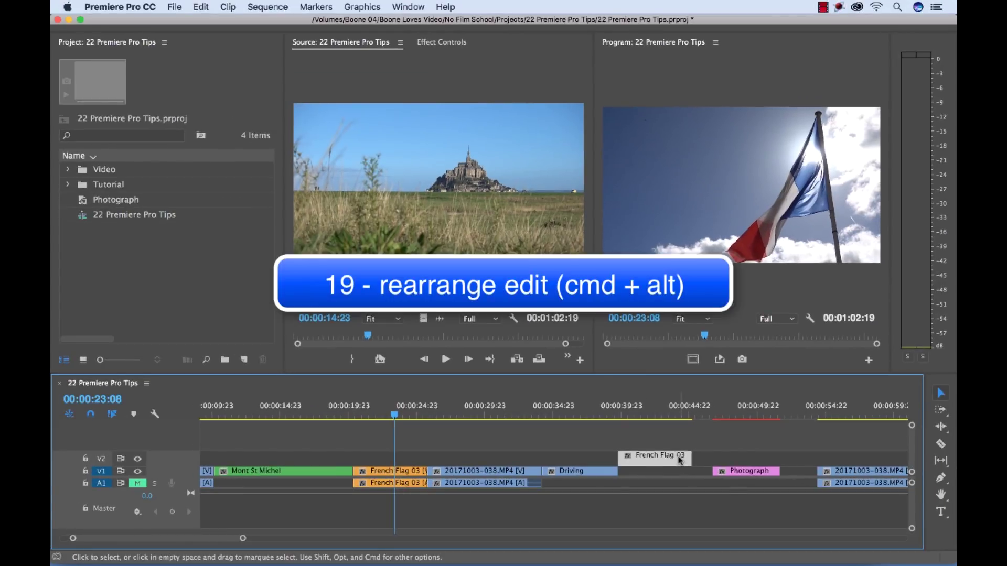
# - Drop French Flag 03 into the V1 gap after Driving and check the bus-window shot near 00:00:41:10
pyautogui.moveTo(680, 460); pyautogui.dragTo(682, 472)
pyautogui.click(704, 399)
pyautogui.press('=')
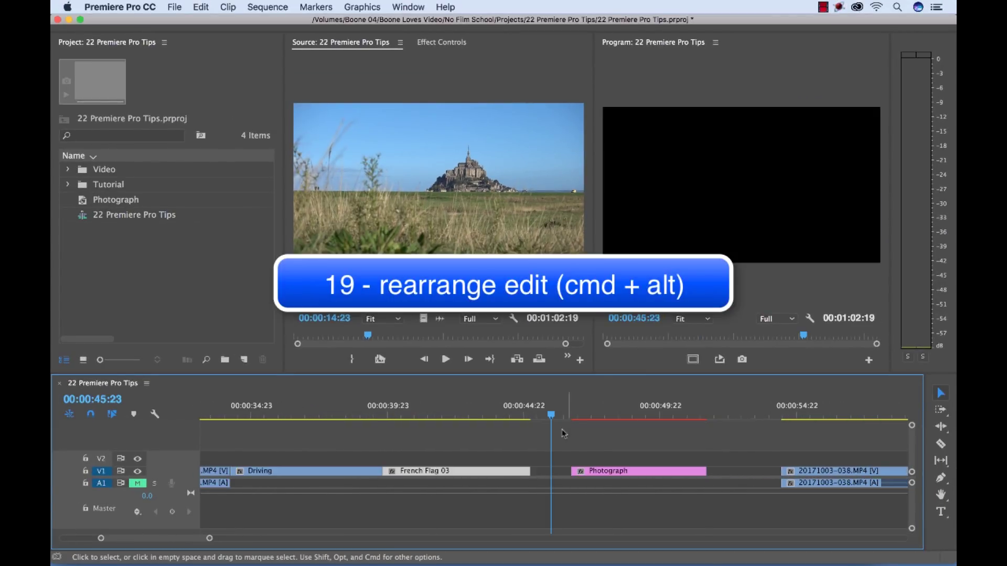
pyautogui.press('-')
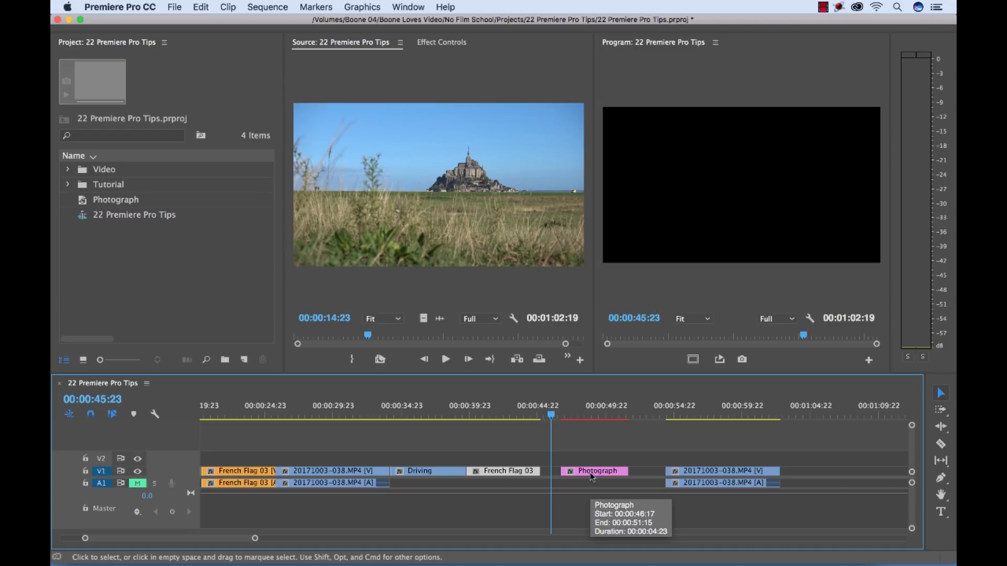
pyautogui.scroll(1, 555, 472)
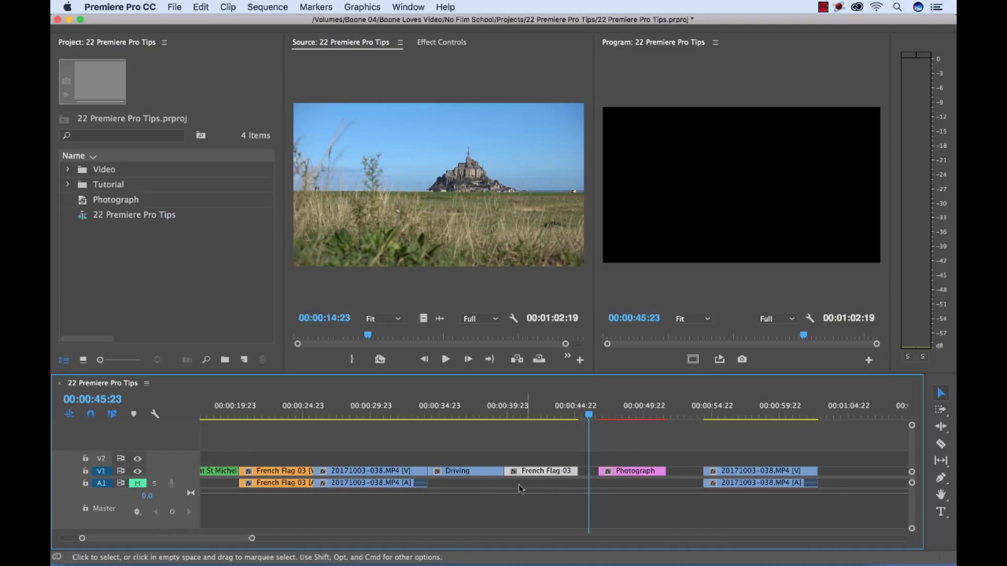
pyautogui.click(517, 435)
pyautogui.click(527, 413)
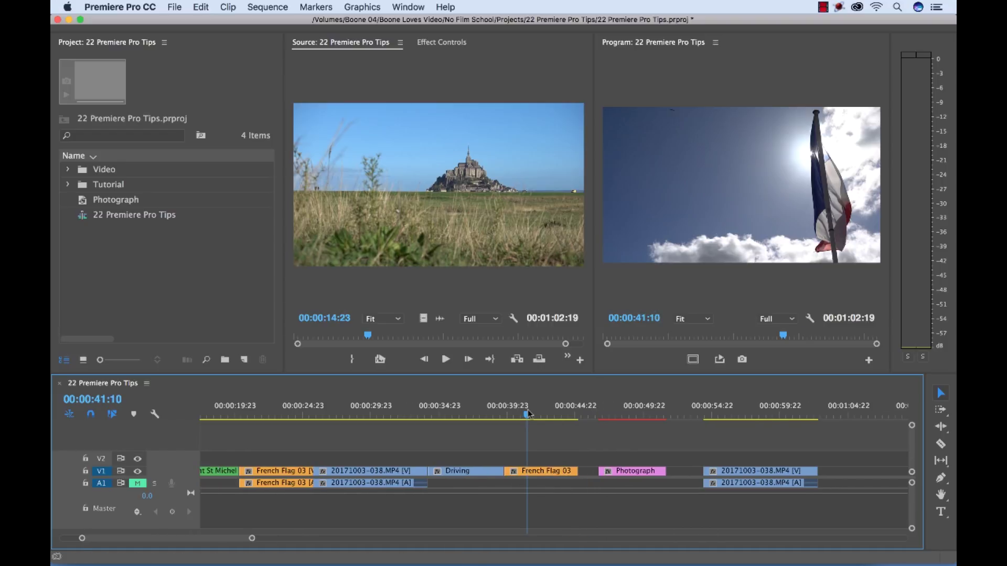
pyautogui.moveTo(528, 414); pyautogui.dragTo(481, 413)
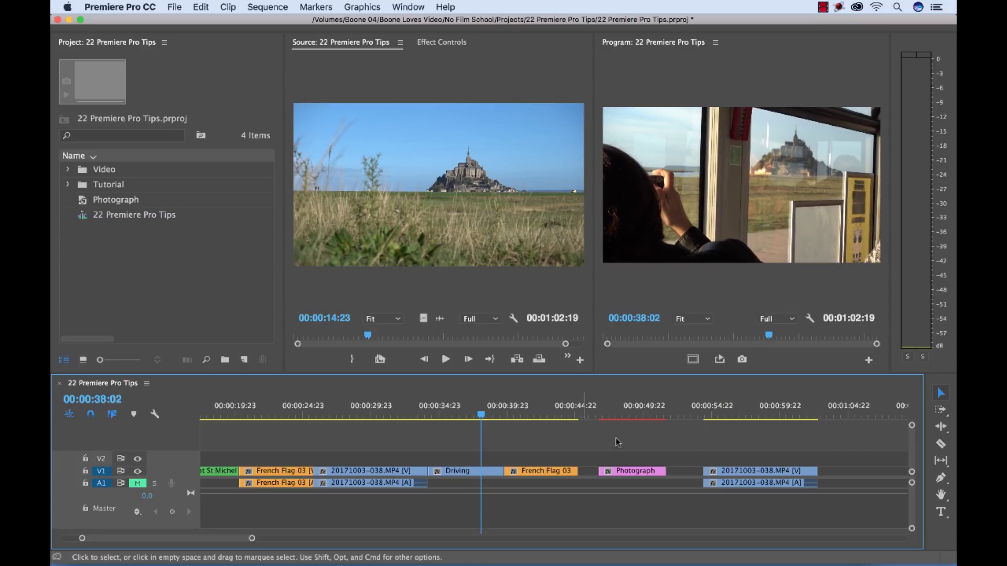
# - Rearrange French Flag 03 to sit just before Driving, right after 20171003-038.MP4
pyautogui.click(553, 473)
pyautogui.moveTo(552, 473); pyautogui.dragTo(476, 474)
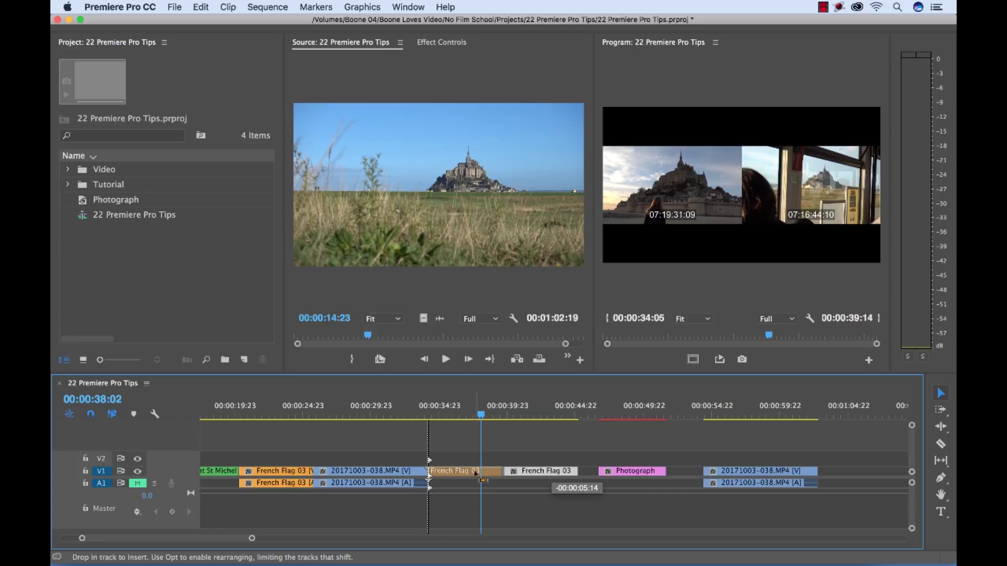
pyautogui.moveTo(476, 474); pyautogui.dragTo(476, 474)
pyautogui.press('alt')
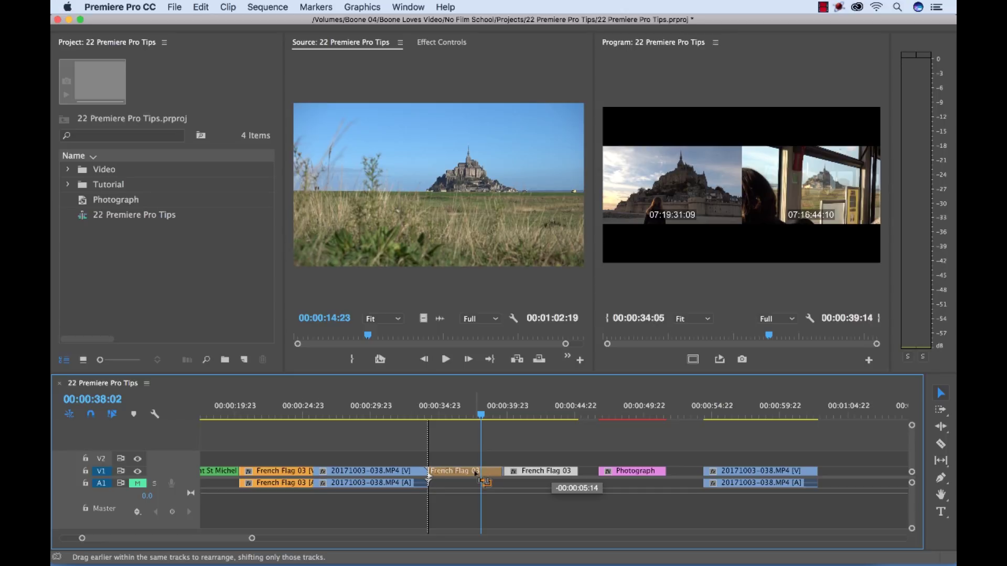
pyautogui.moveTo(477, 473); pyautogui.dragTo(476, 473)
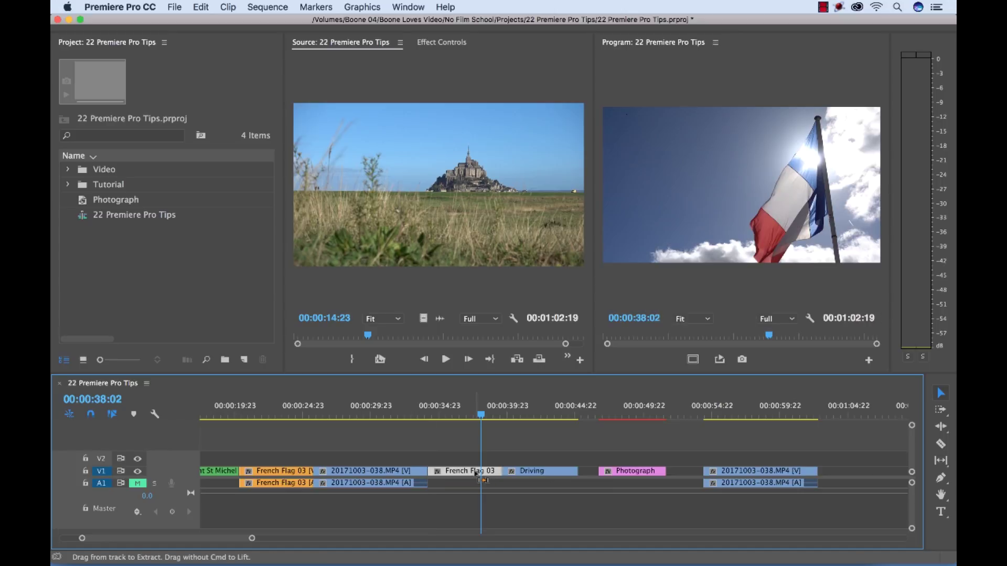
pyautogui.click(502, 413)
pyautogui.press('=')
pyautogui.press('=')
pyautogui.press('=')
pyautogui.press('=')
pyautogui.press('=')
pyautogui.press('-')
pyautogui.press('-')
pyautogui.press('-')
pyautogui.press('-')
pyautogui.press('-')
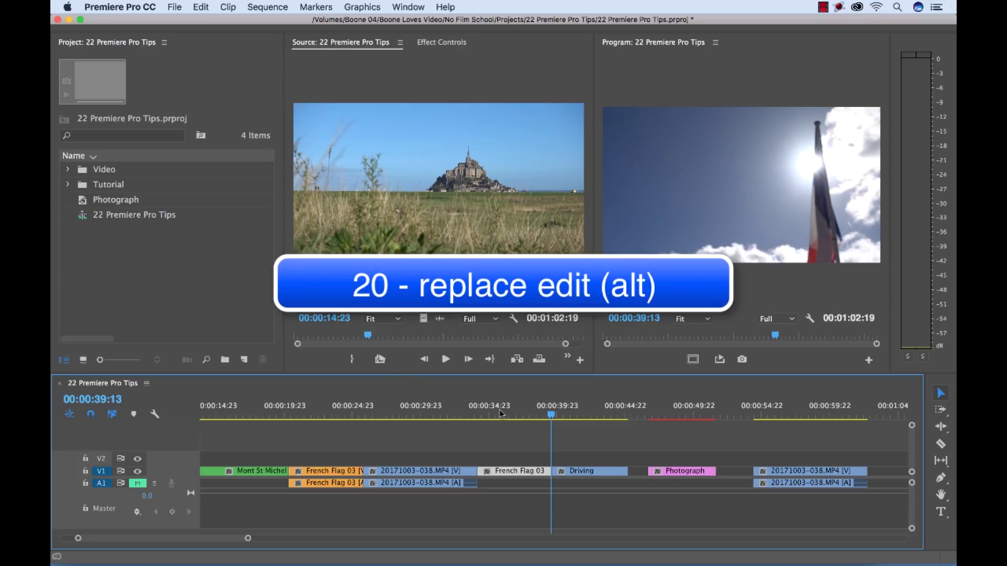
# - Load 20171003-045.MP4 from the Video bin into the Source monitor
pyautogui.click(142, 287)
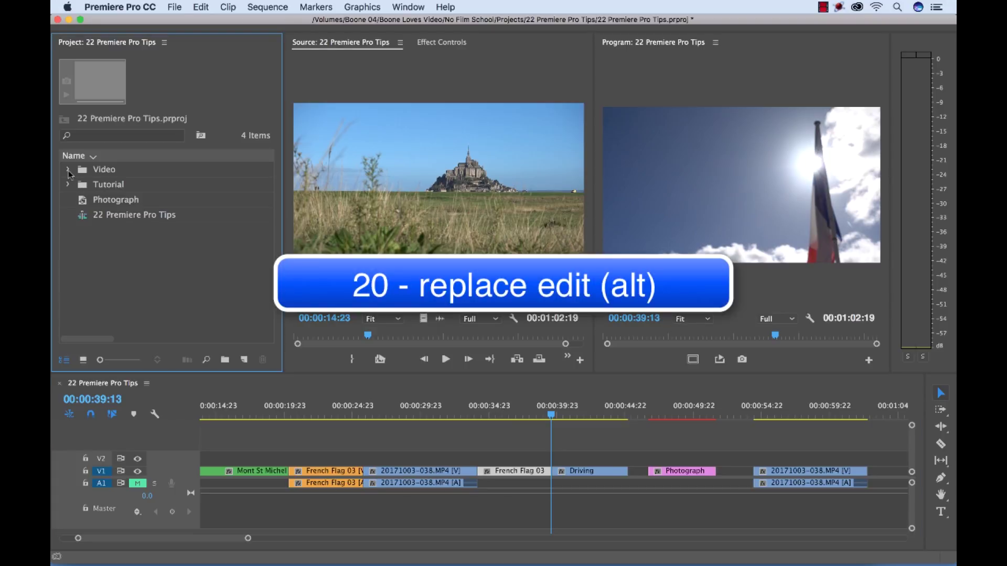
pyautogui.click(68, 169)
pyautogui.doubleClick(96, 245)
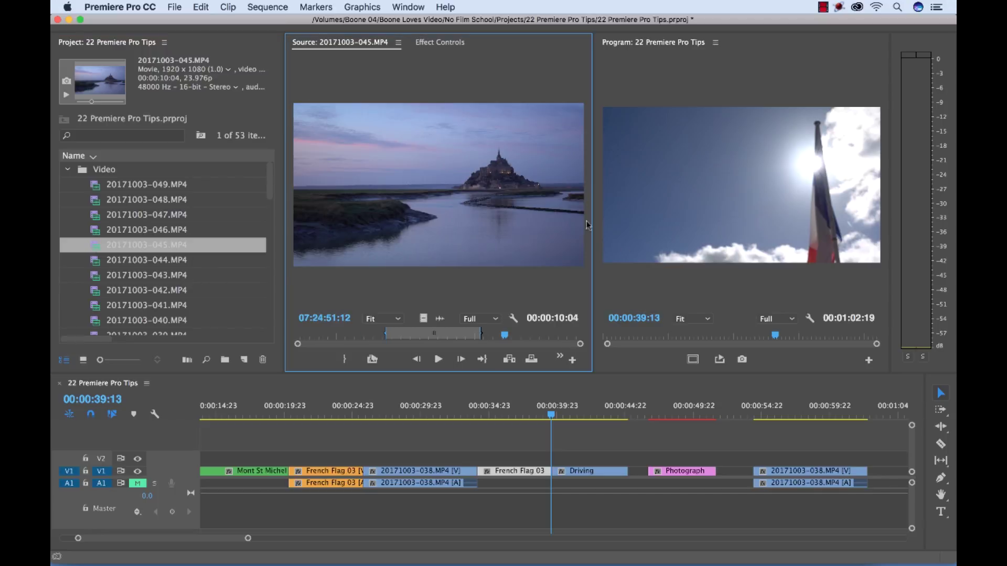
# - Overwrite the Driving clip on V1 with the 045 video only, then preview it
pyautogui.moveTo(569, 415); pyautogui.dragTo(586, 417)
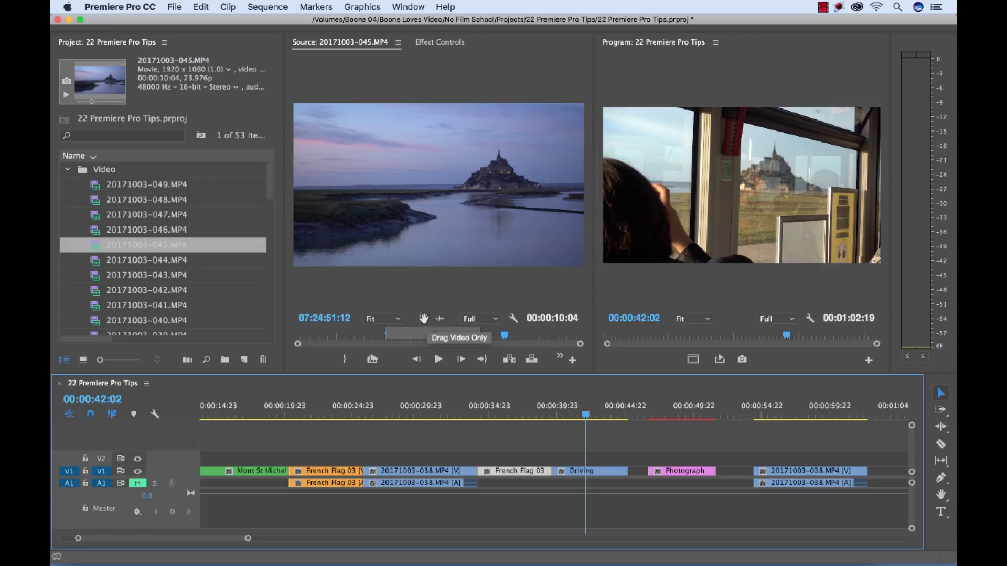
pyautogui.click(424, 318)
pyautogui.moveTo(522, 399); pyautogui.dragTo(589, 473)
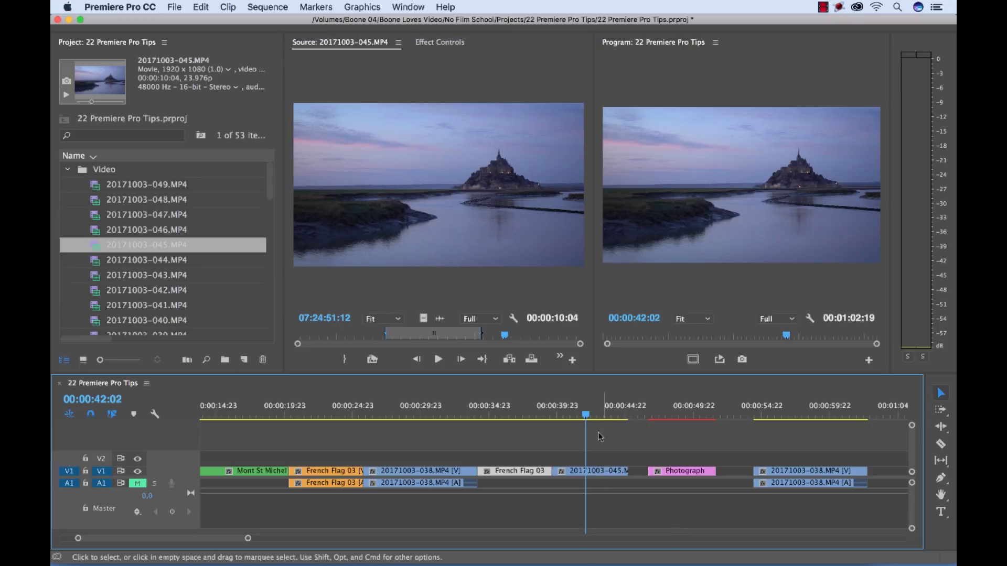
pyautogui.moveTo(587, 416)
pyautogui.mouseDown()
pyautogui.moveTo(576, 416)
pyautogui.moveTo(600, 415)
pyautogui.moveTo(581, 415)
pyautogui.mouseUp()
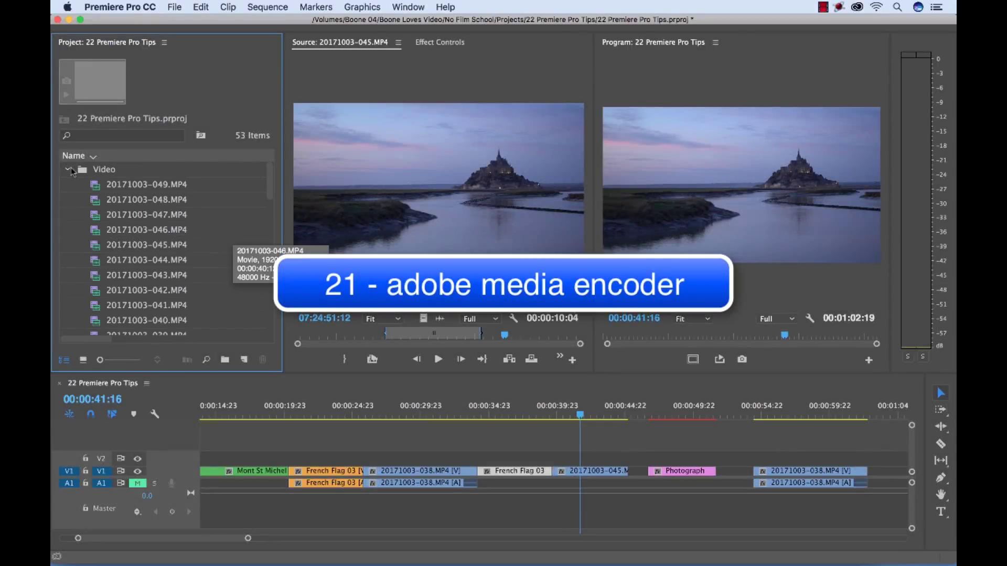
# - Ripple delete the empty V1 gaps around Photograph, shortening the sequence to 00:00:58:14
pyautogui.click(67, 169)
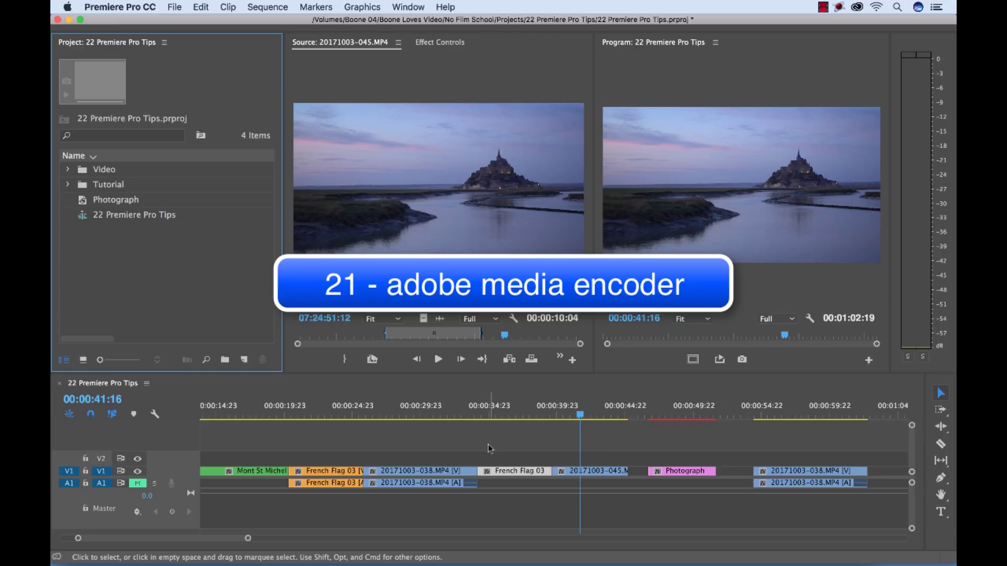
pyautogui.click(503, 442)
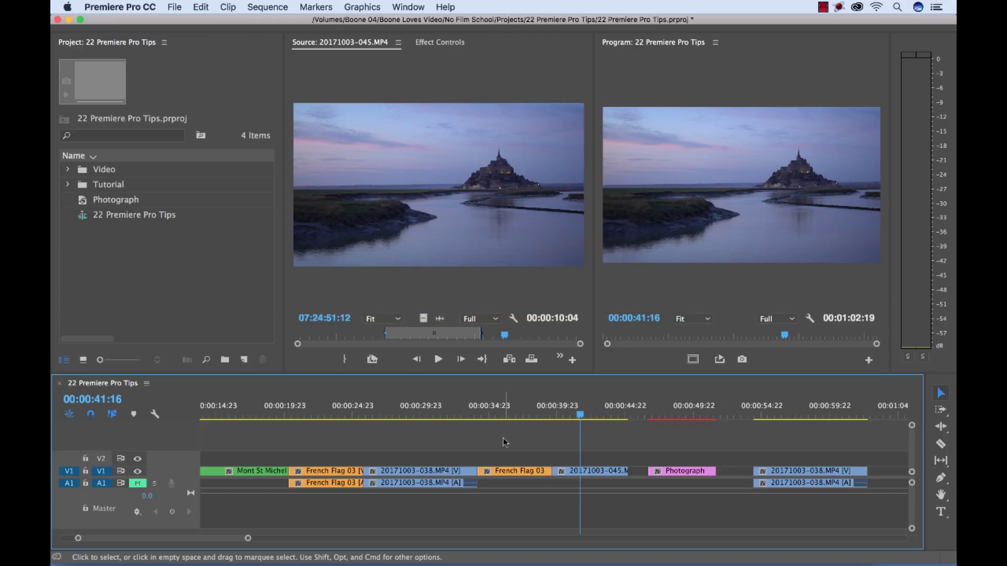
pyautogui.click(639, 472)
pyautogui.press('super+s')
pyautogui.click(734, 474)
pyautogui.press('Delete')
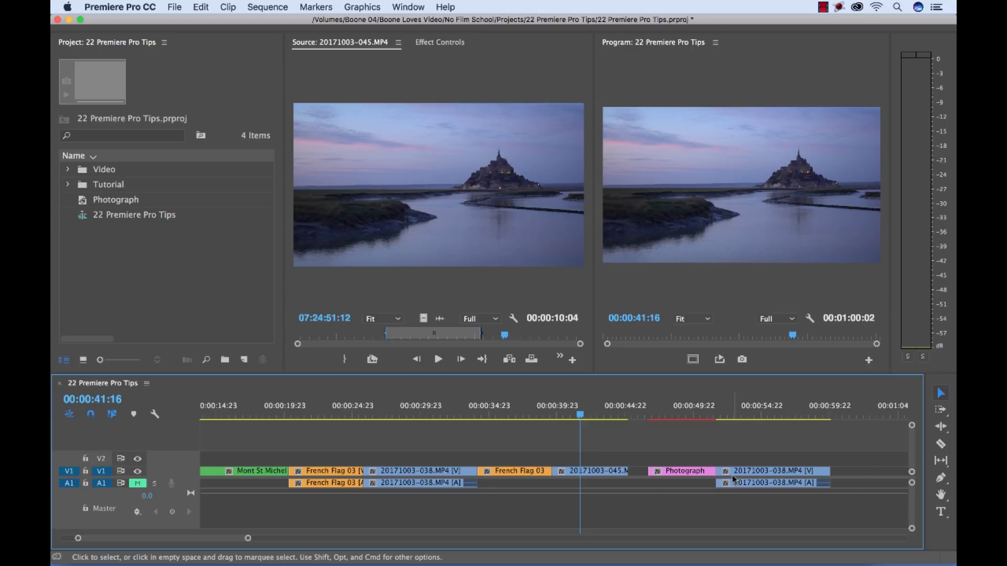
pyautogui.click(638, 472)
pyautogui.press('Delete')
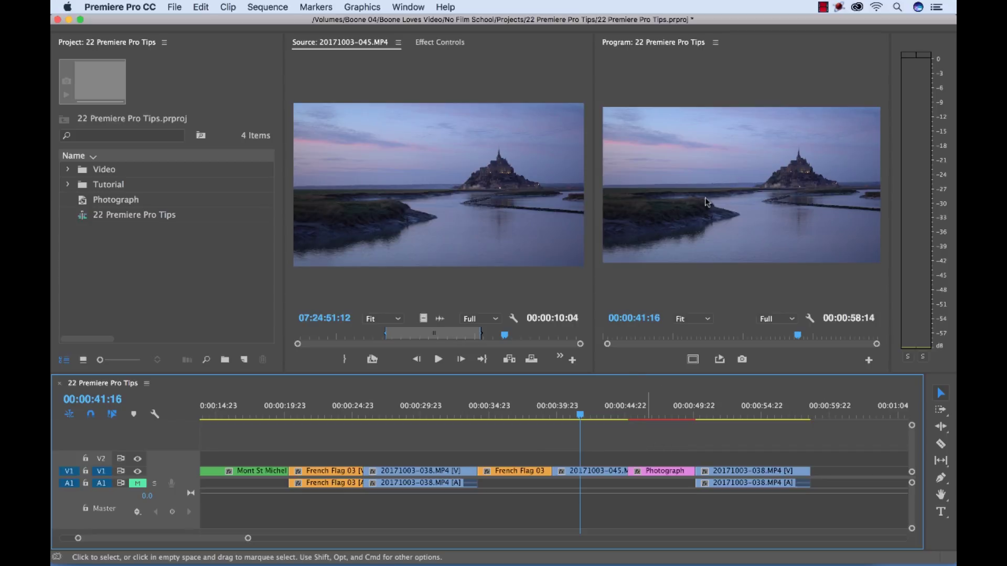
# - Queue the 22 Premiere Pro Tips sequence in Media Encoder as H.264, Match Source – High bitrate
pyautogui.press('super+m')
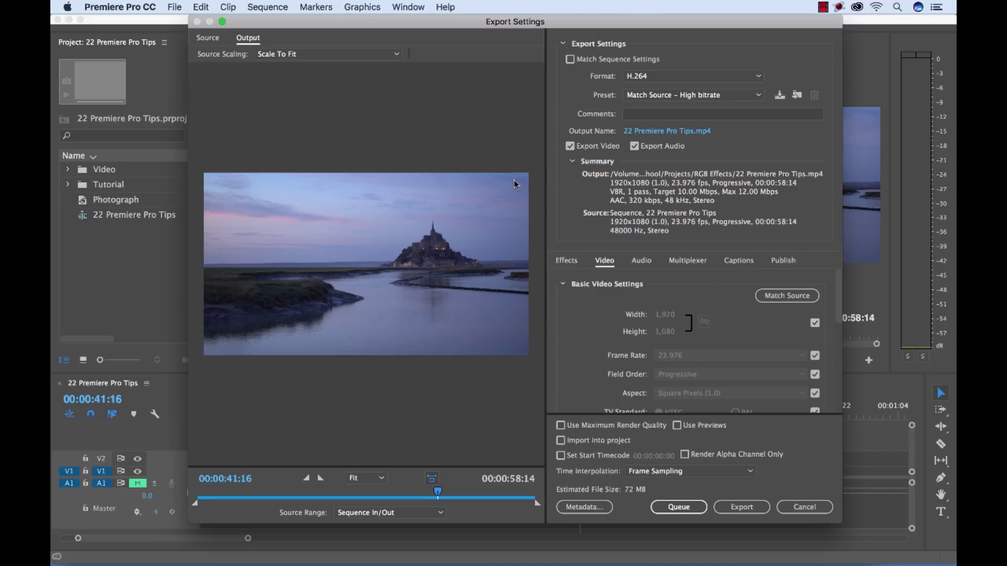
pyautogui.moveTo(503, 20); pyautogui.dragTo(501, 31)
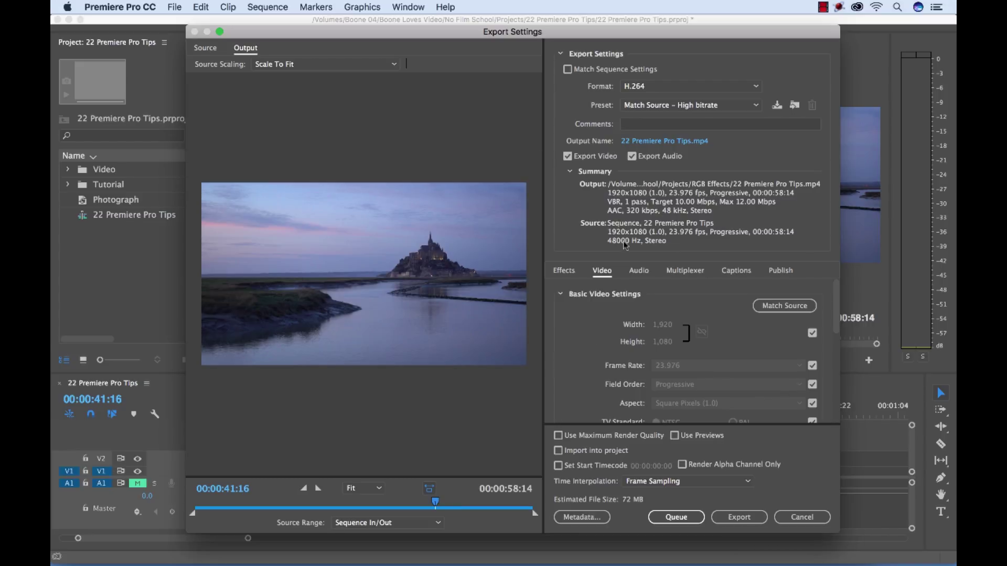
pyautogui.click(681, 518)
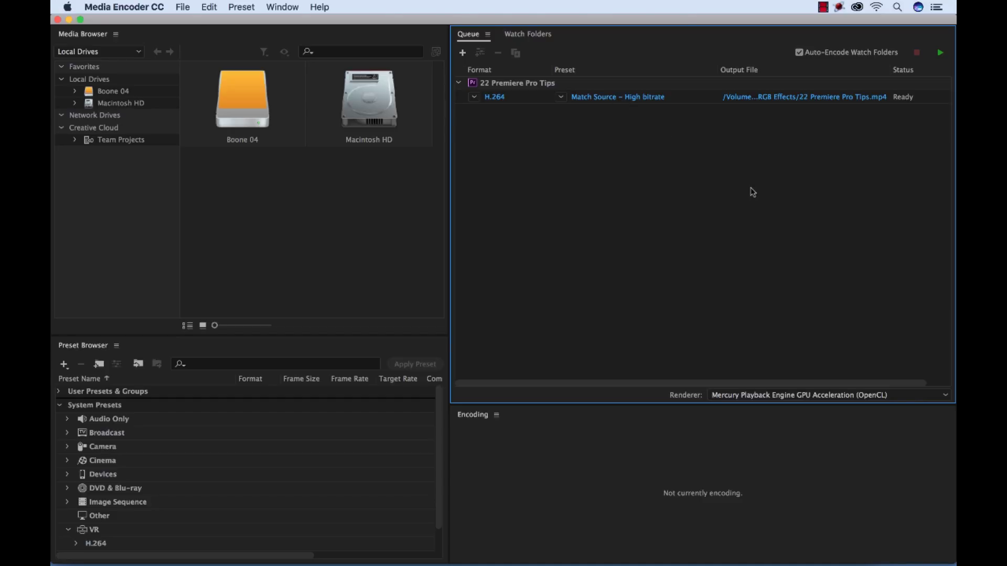
# - Switch to Premiere to review the French flag shot, then go back to Media Encoder
pyautogui.press('super+Tab')
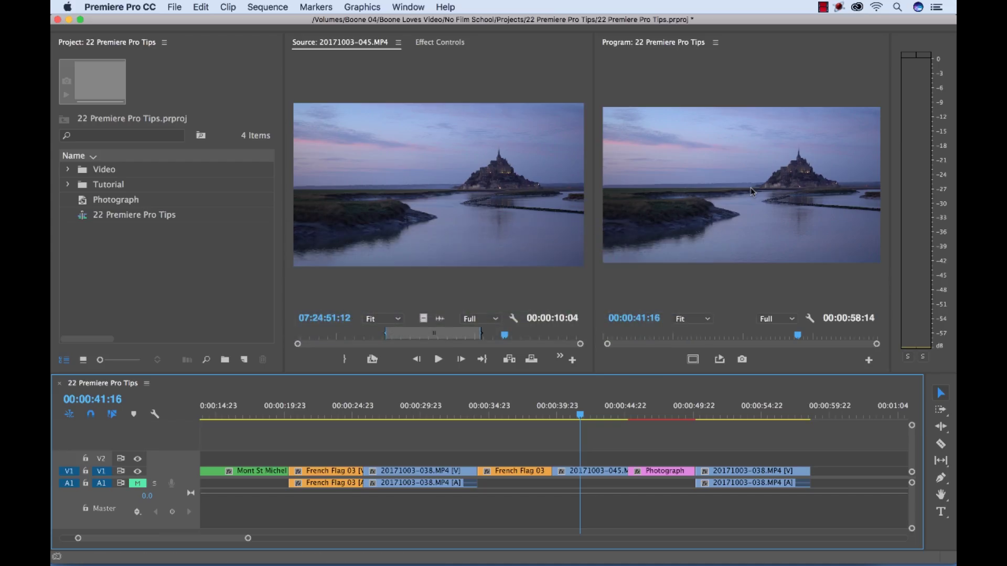
pyautogui.click(502, 415)
pyautogui.click(437, 408)
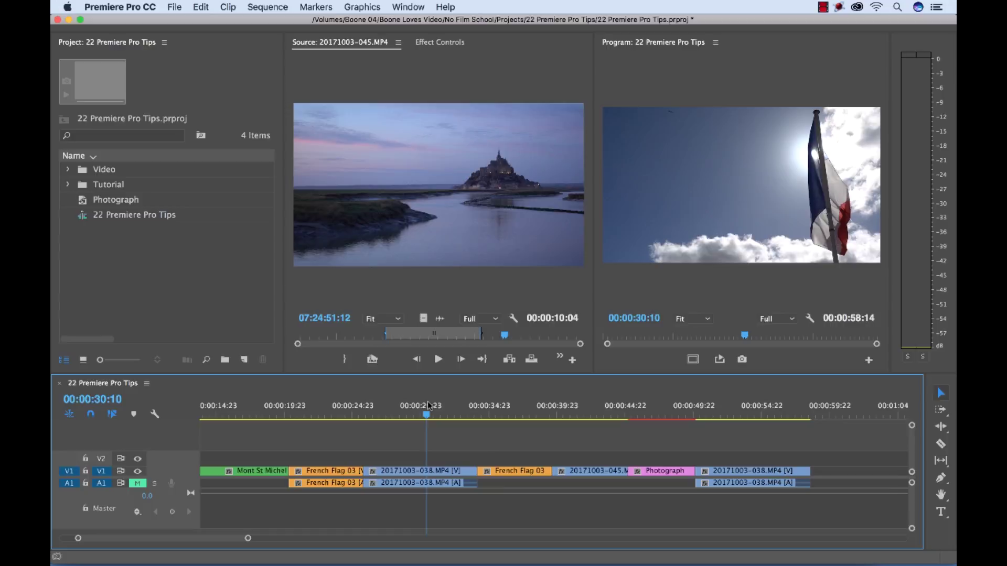
pyautogui.press('super+Tab')
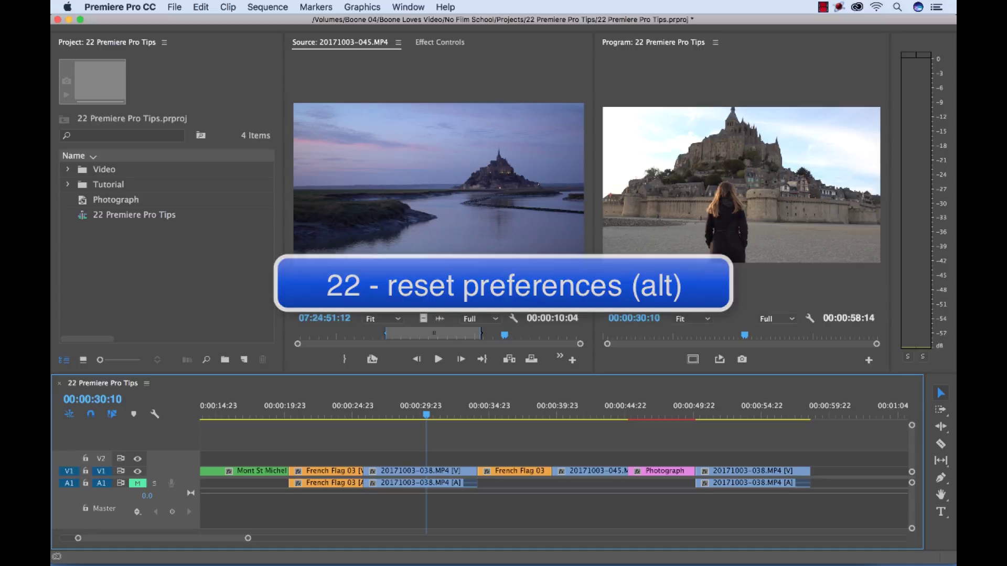
pyautogui.click(463, 292)
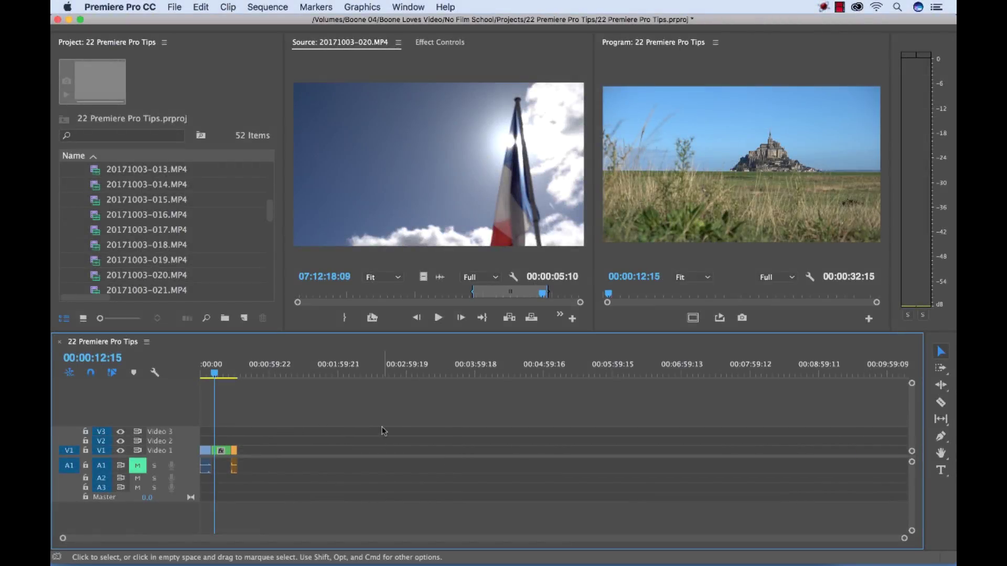
# - Fit the sequence, maximize and restore panels, jump to the next edit, and show only used tracks
pyautogui.press('\\')
pyautogui.press('`')
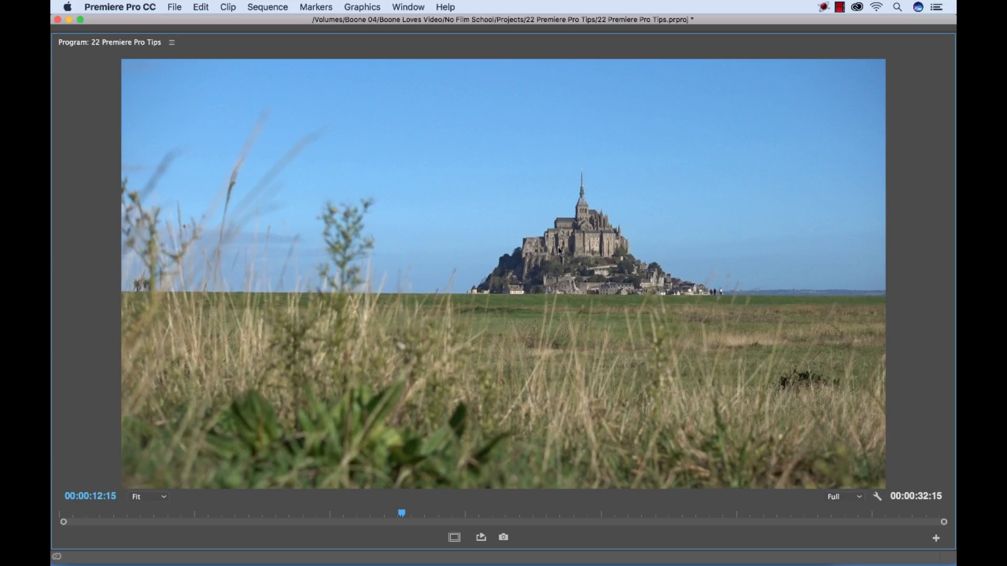
pyautogui.press('`')
pyautogui.press('`')
pyautogui.press('`')
pyautogui.hotkey('ctrl', '`')
pyautogui.hotkey('ctrl', '`')
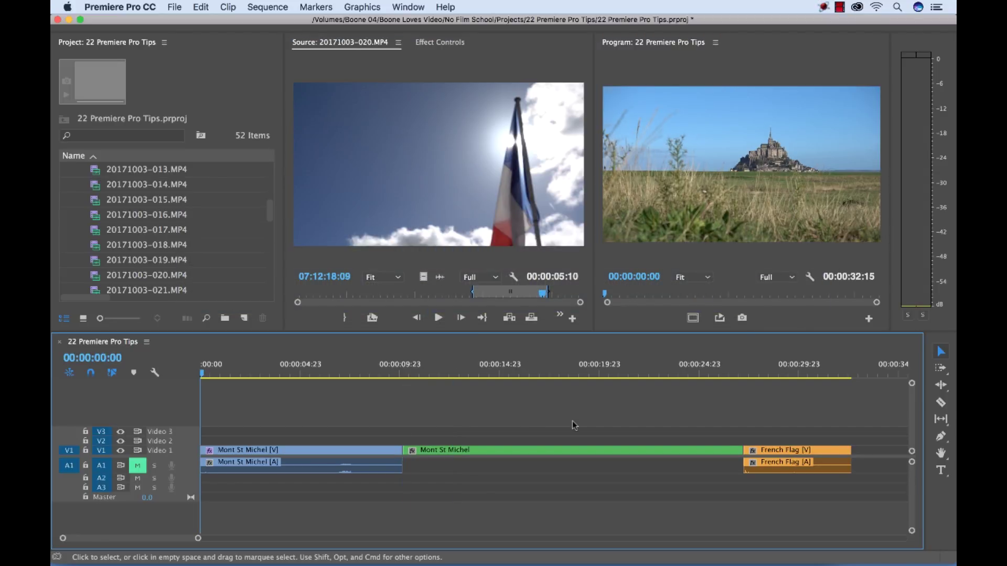
pyautogui.press('Down')
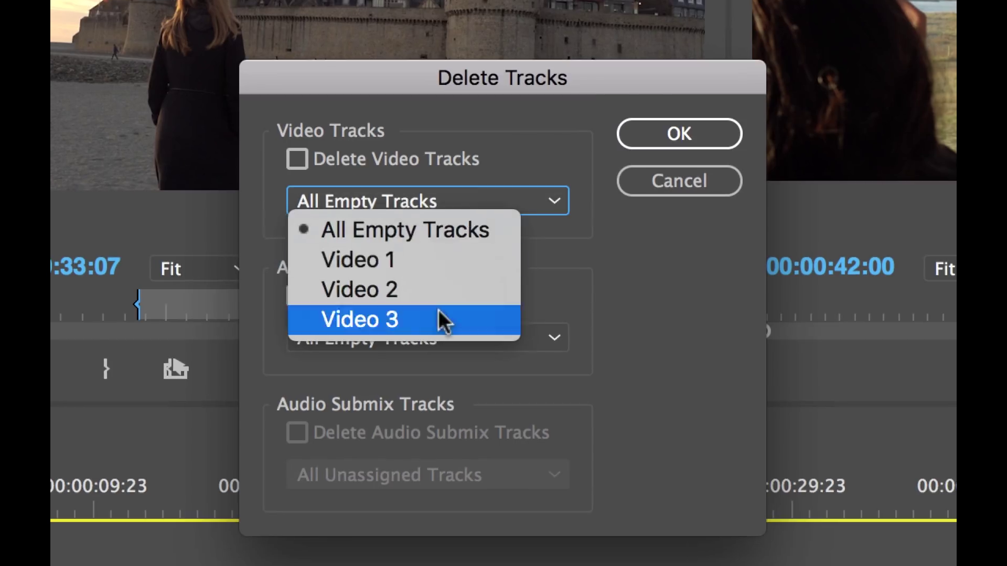
pyautogui.click(443, 320)
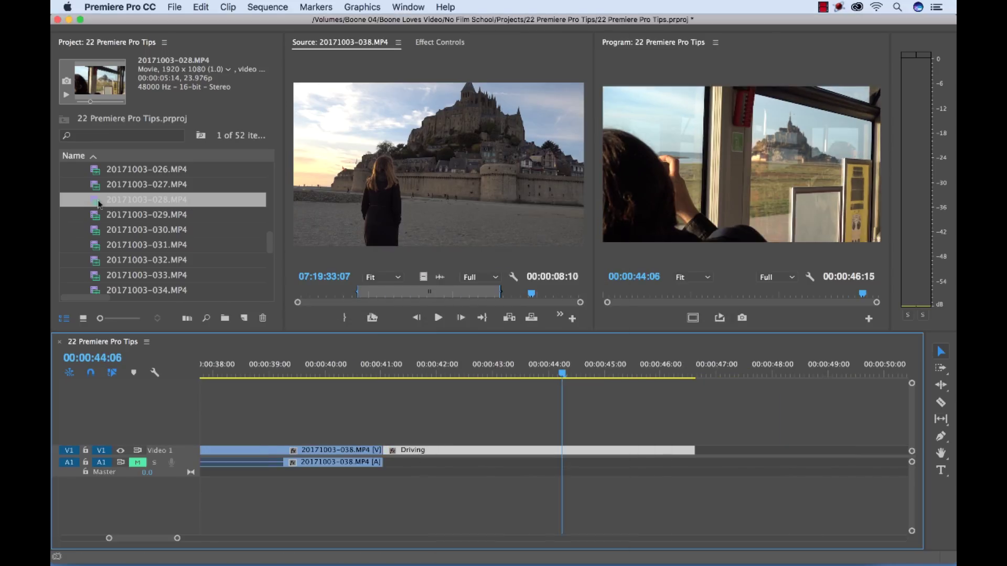
# - Review the Project panel metadata display settings and set timecode to 35 mm feet and frames
pyautogui.press('`')
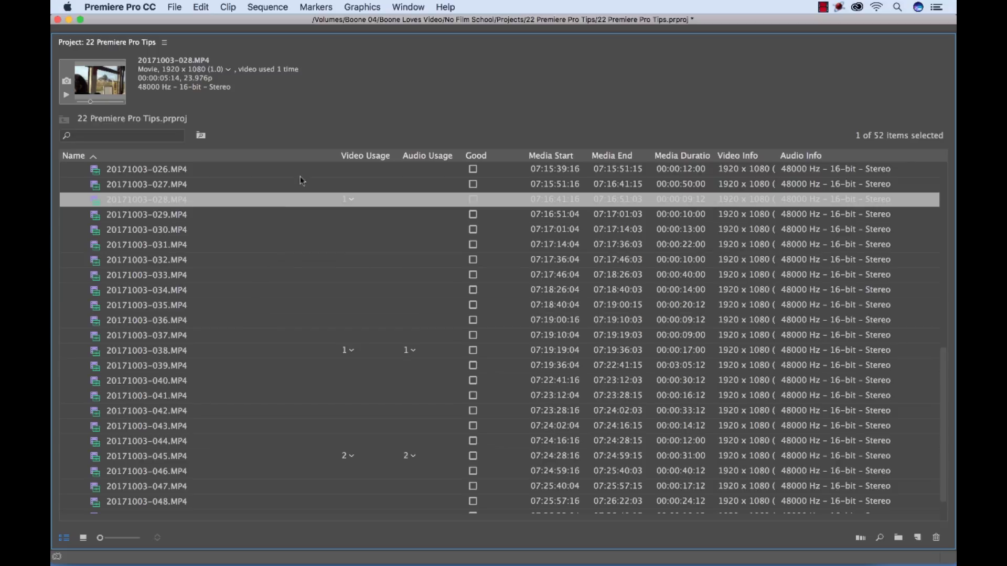
pyautogui.rightClick(367, 155)
pyautogui.click(406, 206)
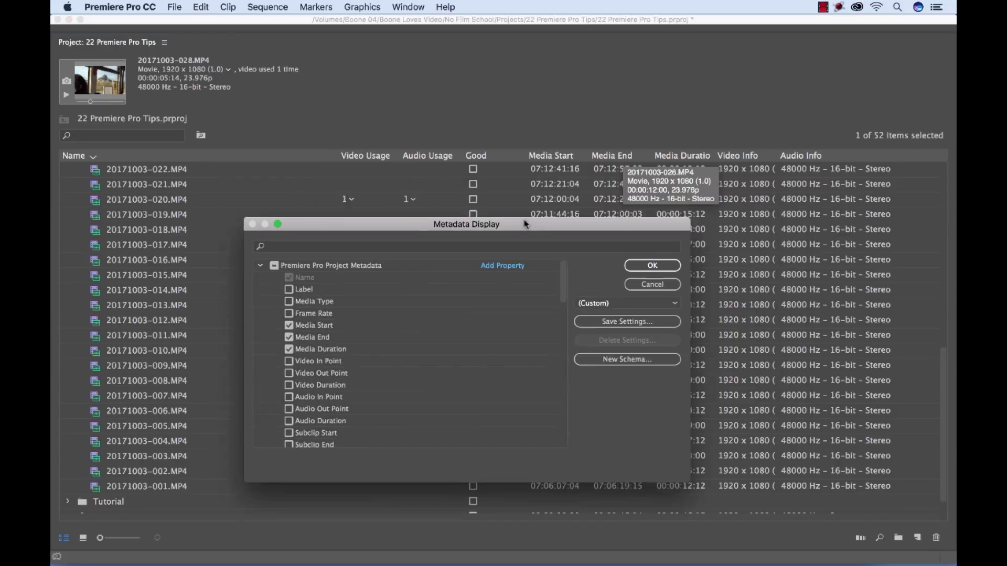
pyautogui.click(651, 252)
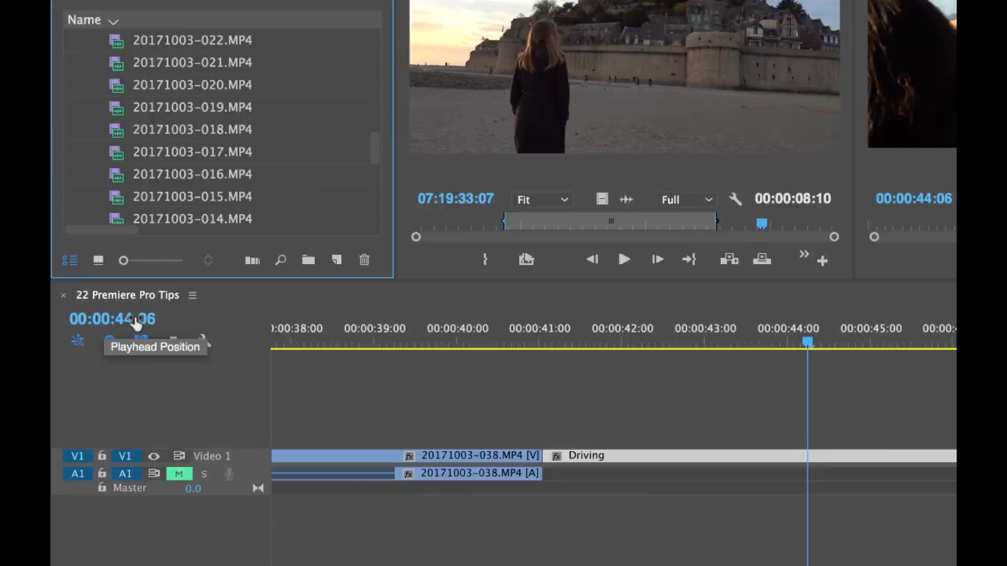
pyautogui.rightClick(112, 319)
pyautogui.click(307, 352)
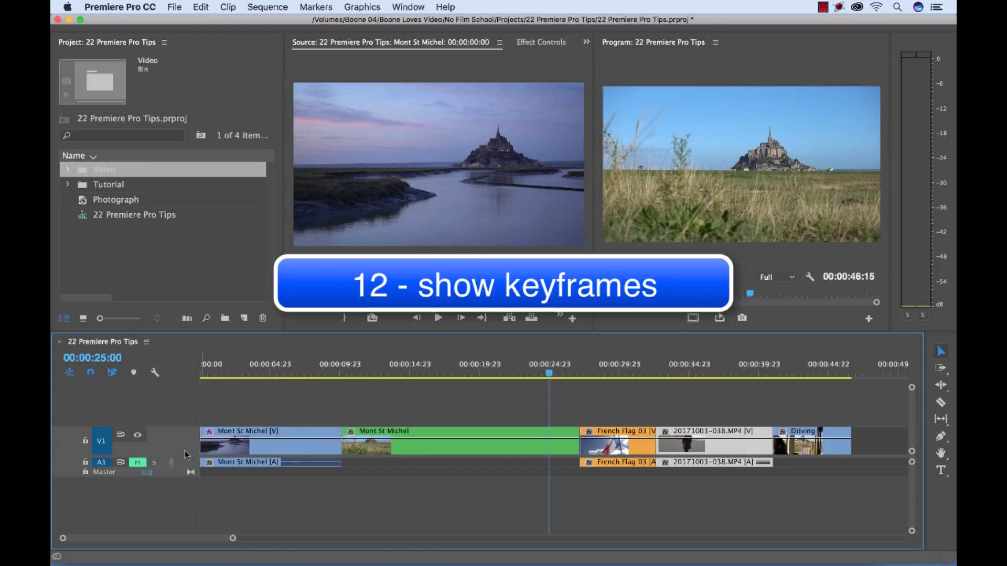
# - Expand the video and audio tracks and disable the Photograph clip
pyautogui.doubleClick(185, 451)
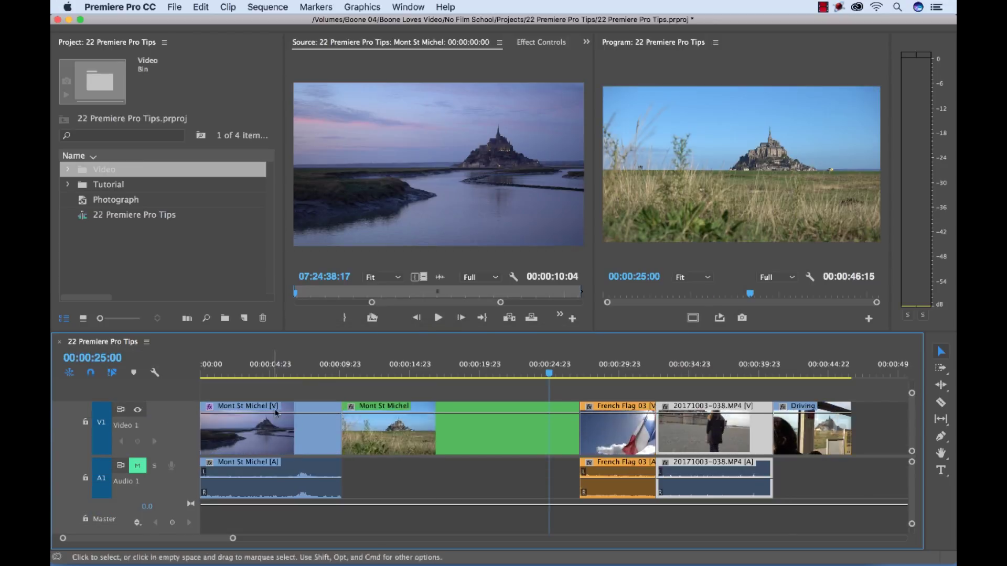
pyautogui.click(208, 405)
pyautogui.click(209, 465)
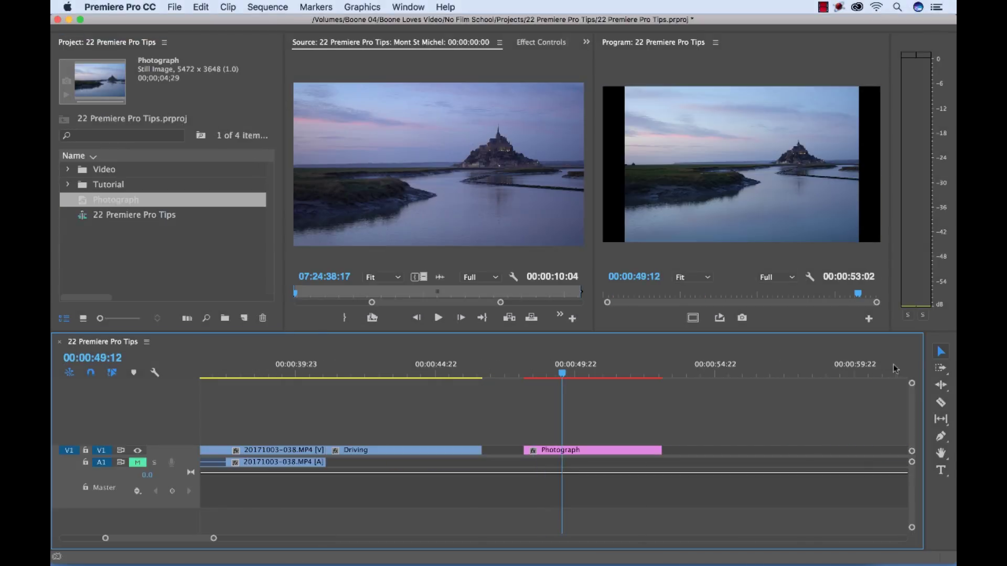
pyautogui.rightClick(659, 450)
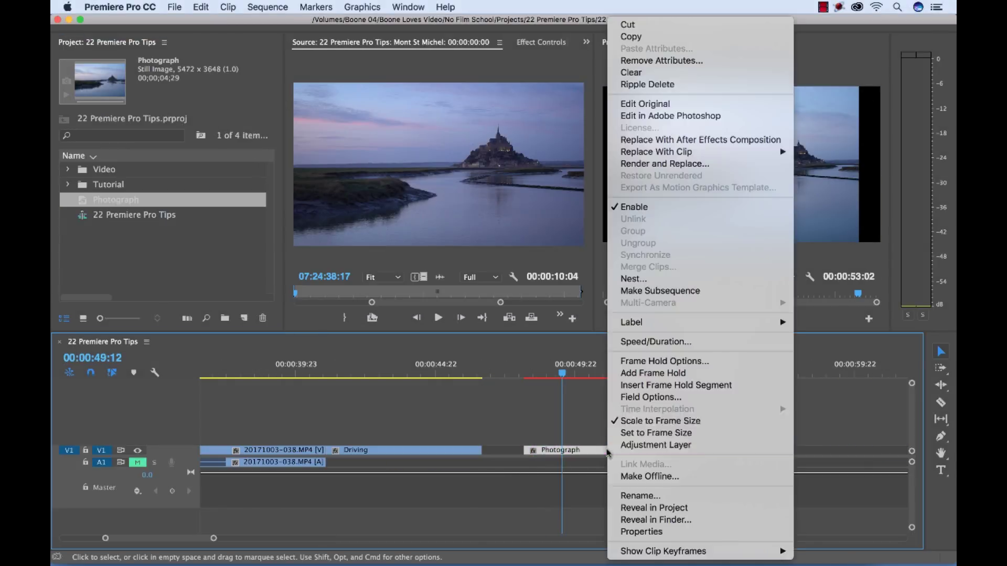
pyautogui.click(697, 198)
# - Ripple trim the nested Mont St Michel clip's end to the playhead with W
pyautogui.press('\\')
pyautogui.click(382, 375)
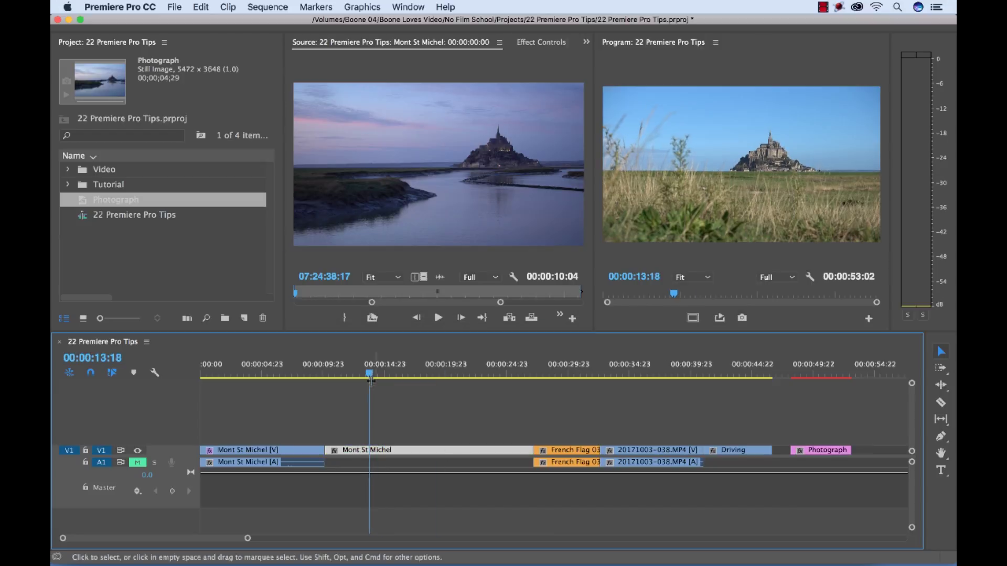
pyautogui.press('w')
pyautogui.click(451, 371)
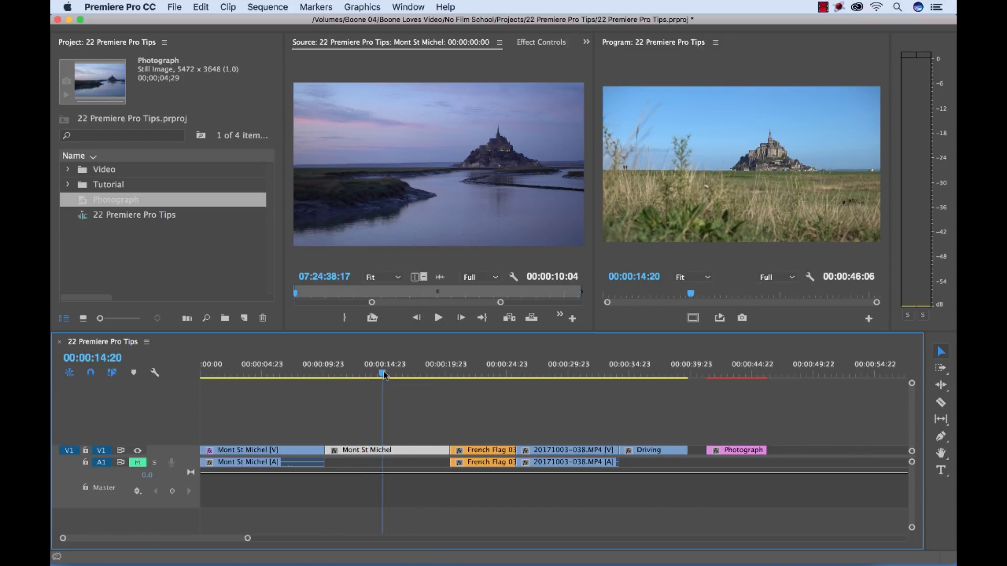